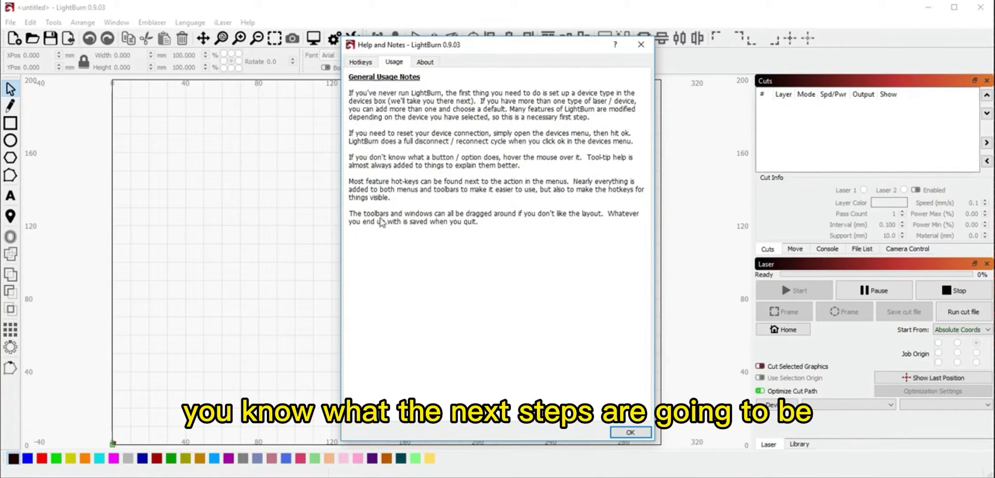
Close the help notes, scan for lasers, and select the Smoothieware controller from the results.
click(630, 432)
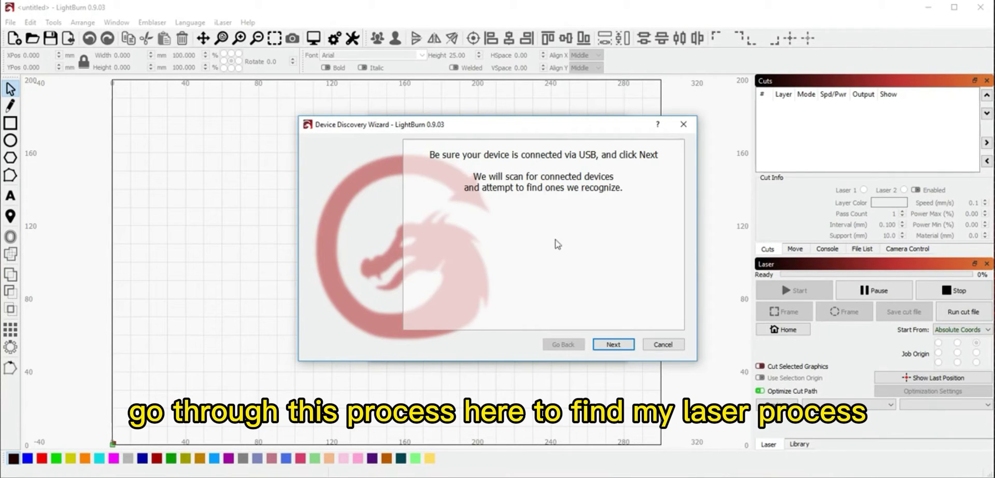
click(614, 345)
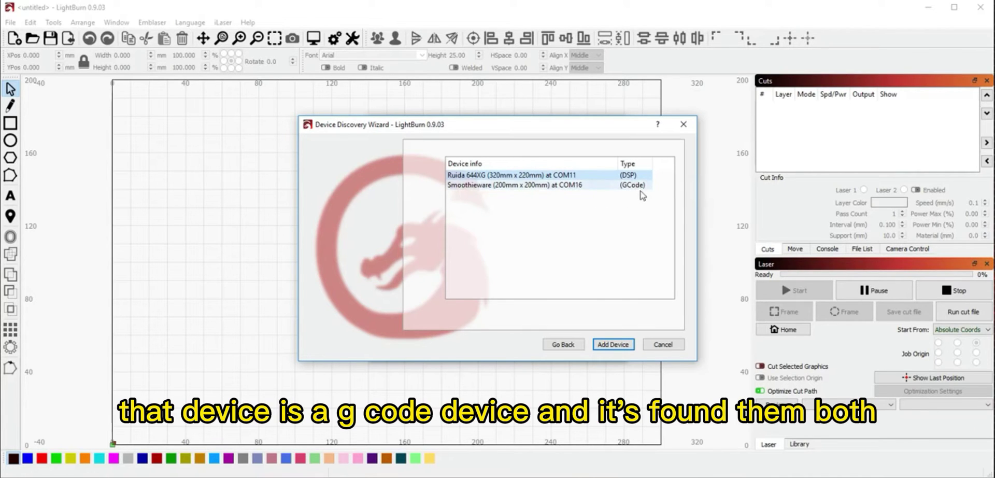
click(482, 186)
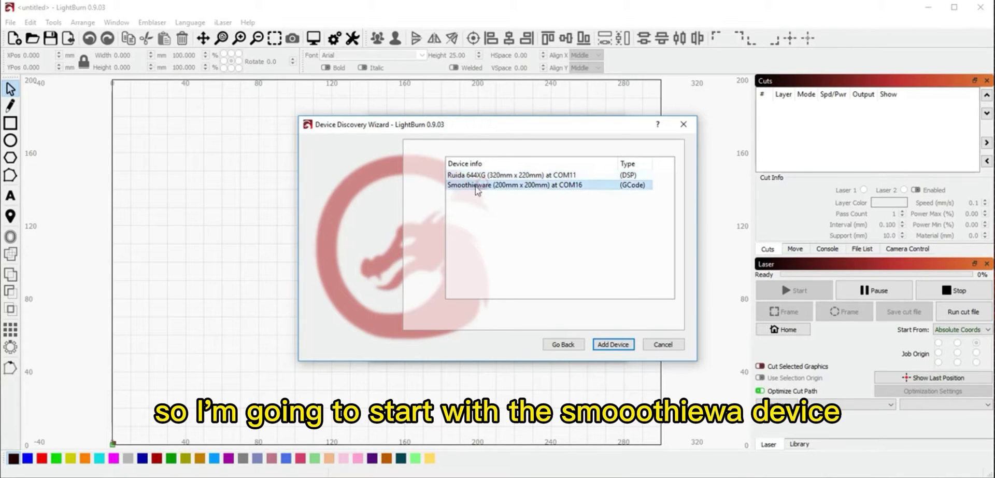
click(484, 174)
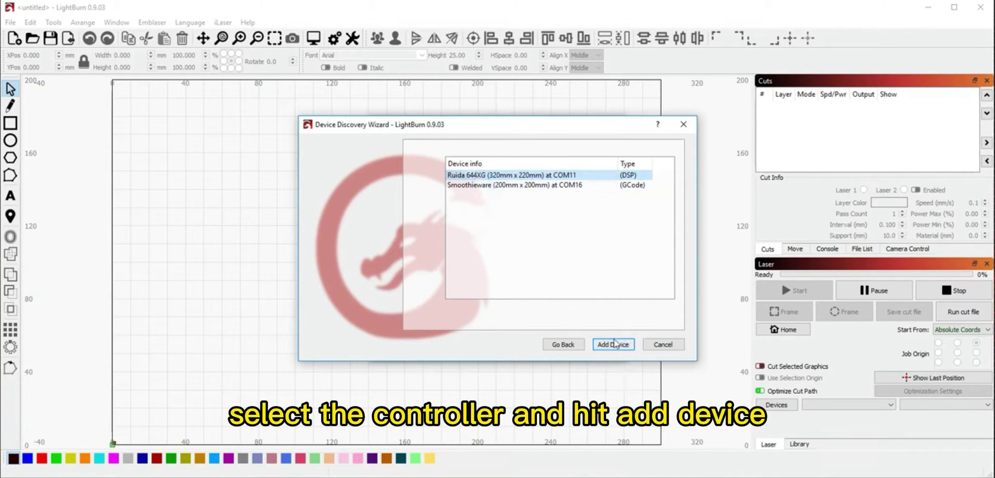
click(485, 184)
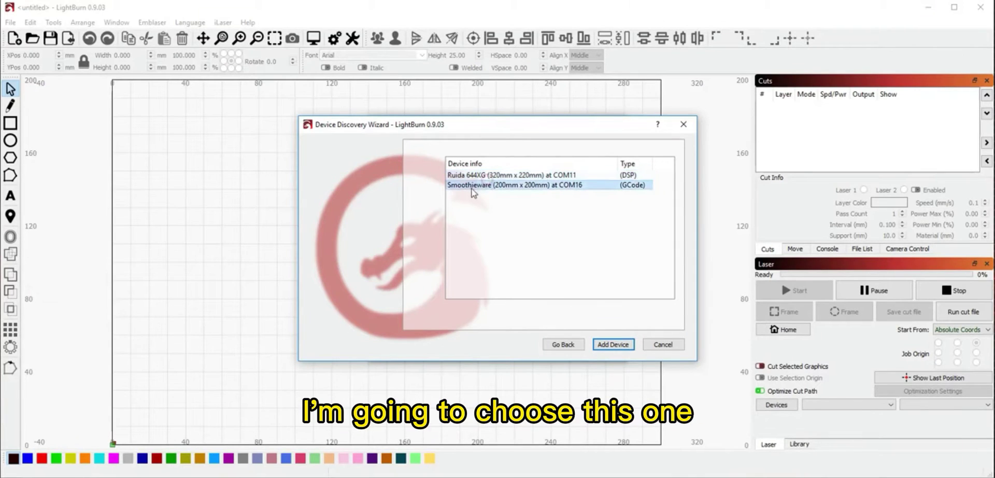
Add the Smoothieware 200mm x 200mm device with Front Left origin and finish the wizard.
click(613, 344)
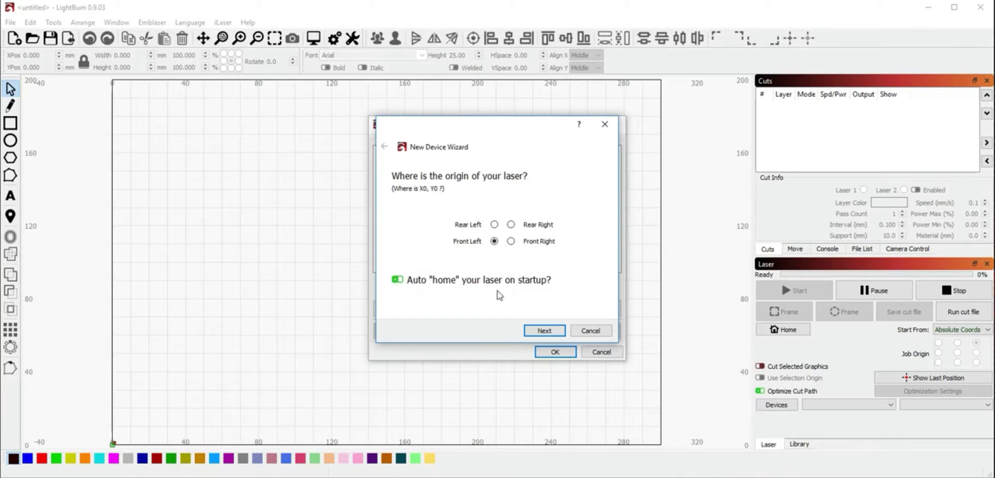
click(539, 330)
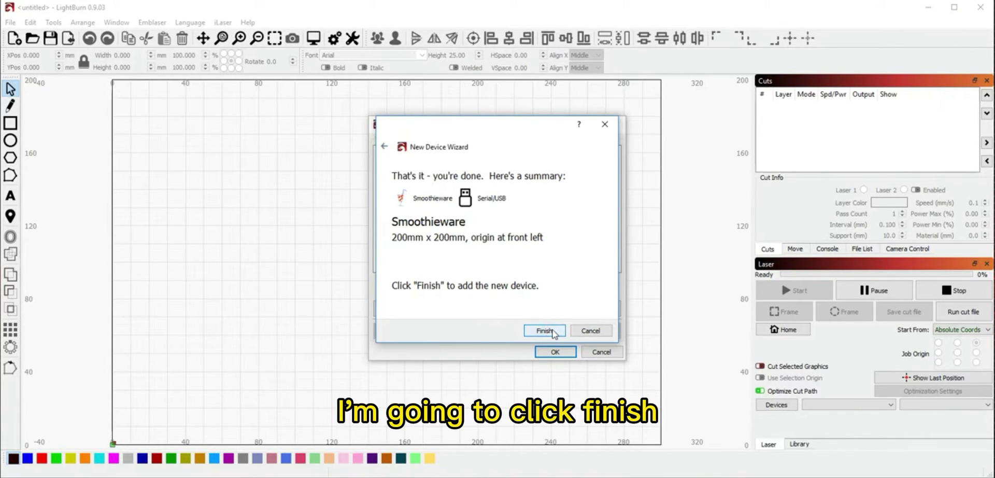
click(551, 330)
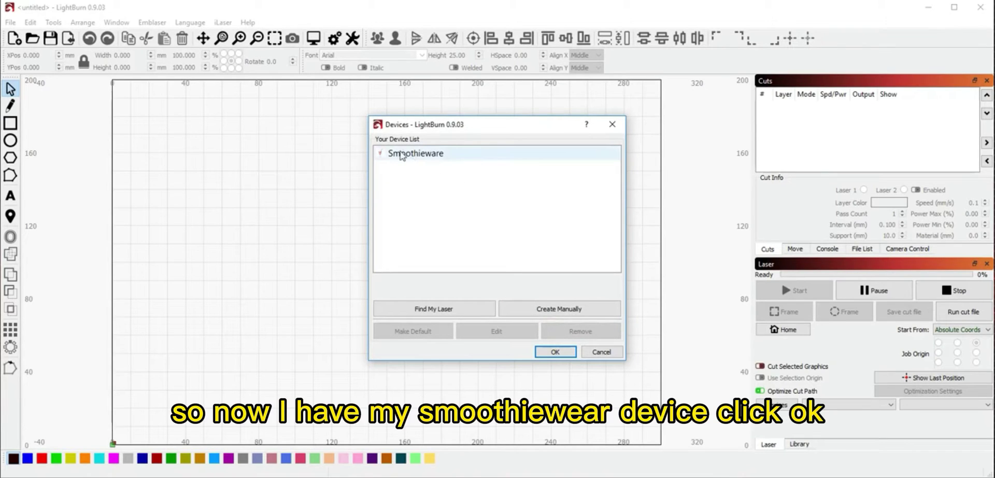
Close the Devices list and keep Smoothieware as the active laser.
click(555, 352)
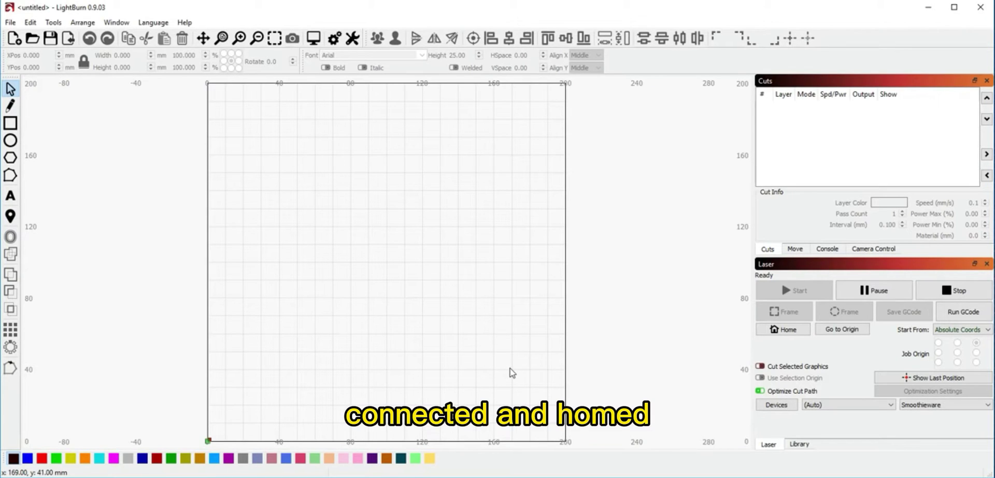
click(938, 406)
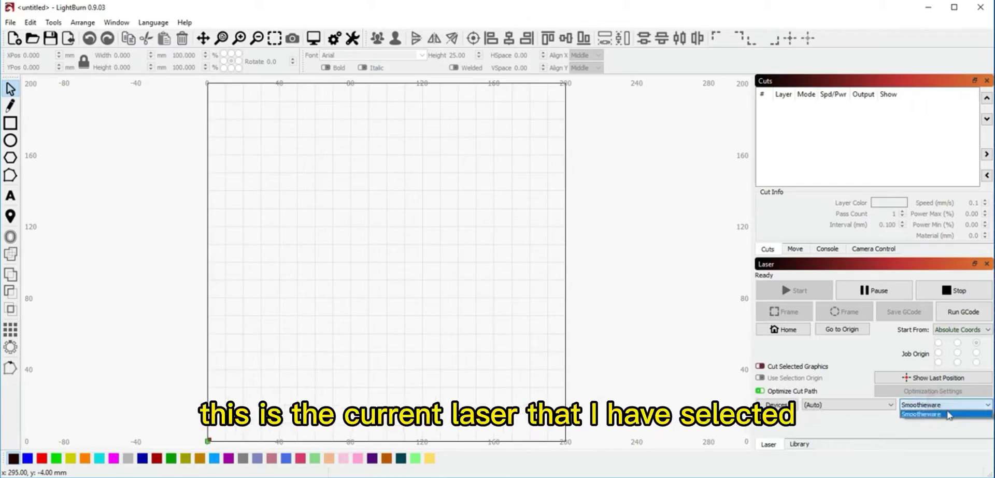
click(947, 414)
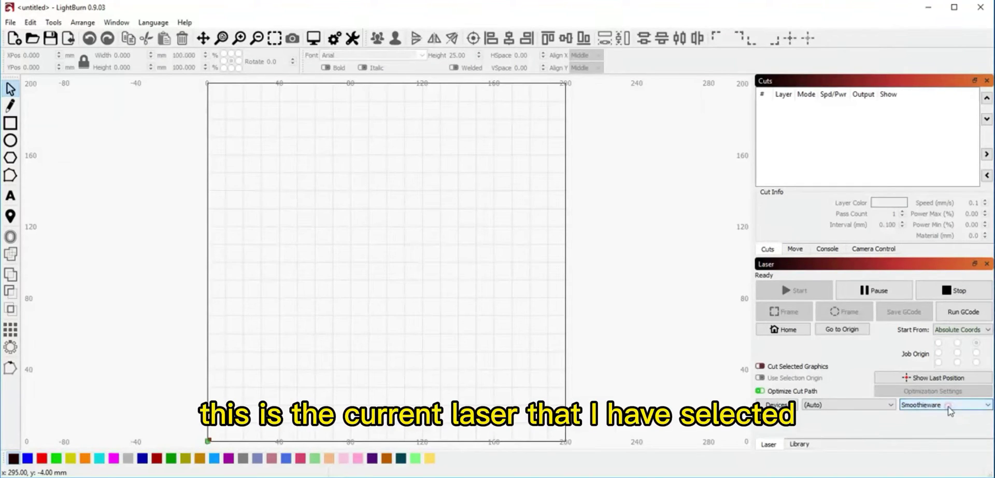
Check and refresh the connection port list, leaving the port on (Auto).
click(832, 407)
click(832, 403)
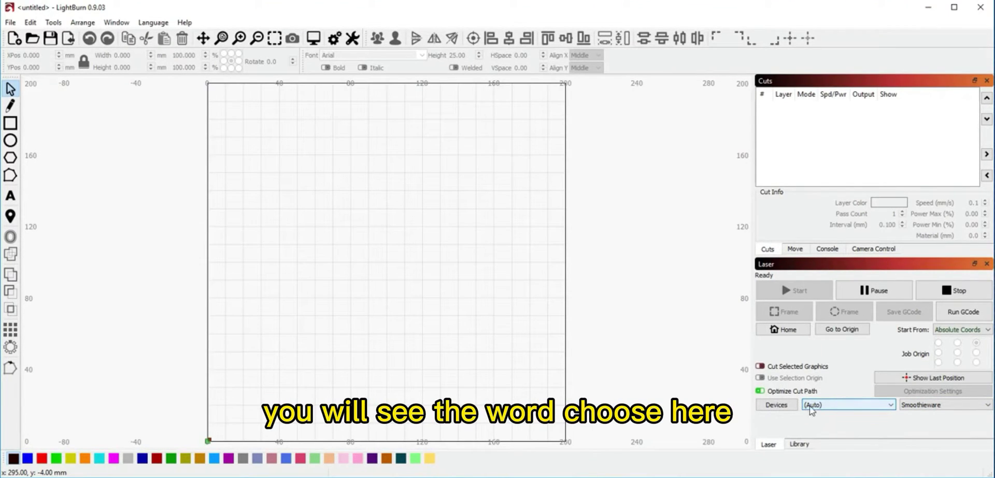
click(840, 404)
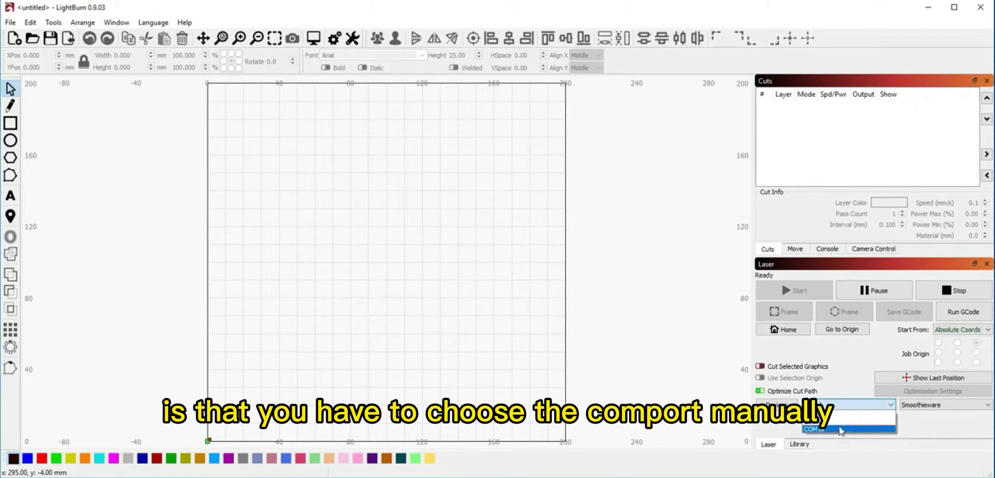
click(891, 406)
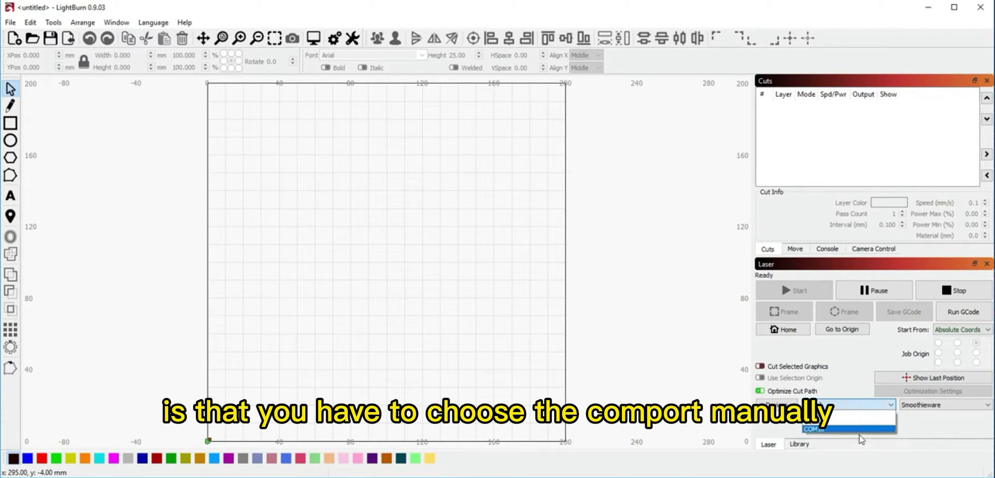
click(925, 423)
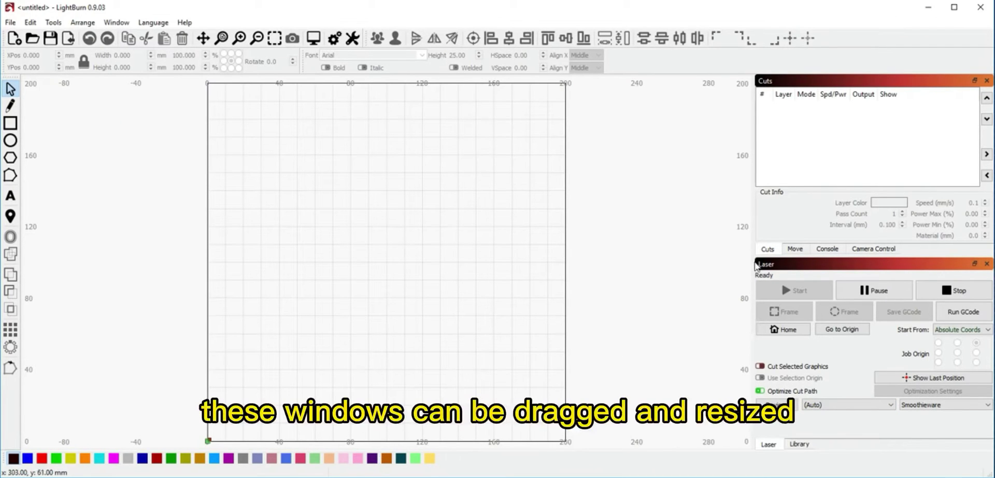
drag(755, 266, 953, 264)
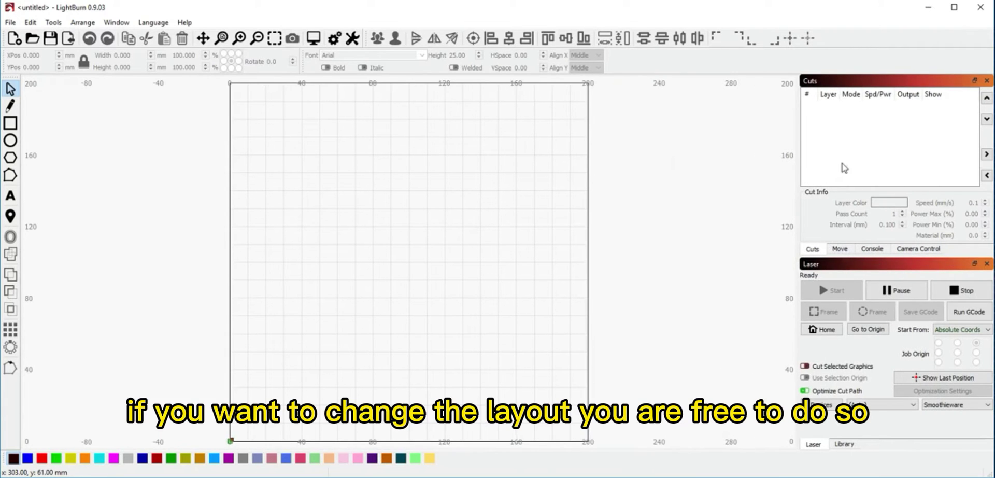
drag(871, 86, 558, 148)
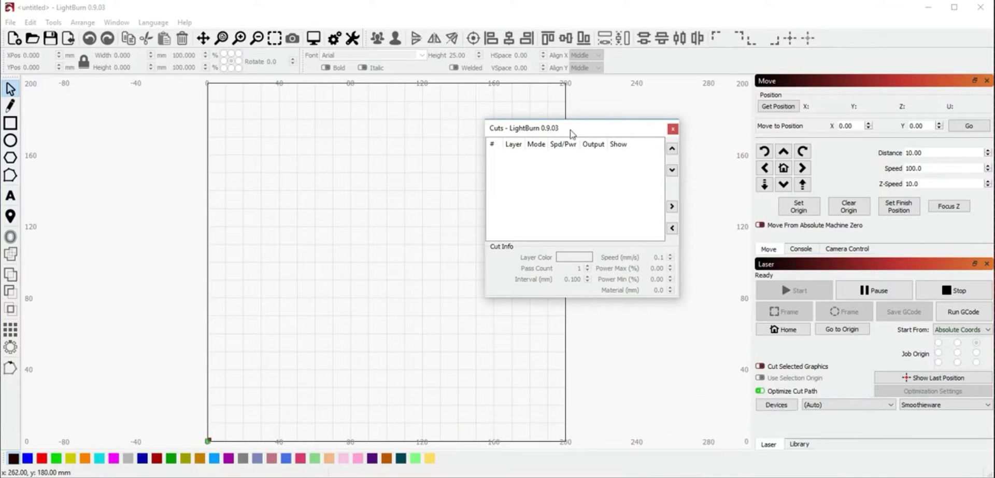
drag(574, 130, 879, 171)
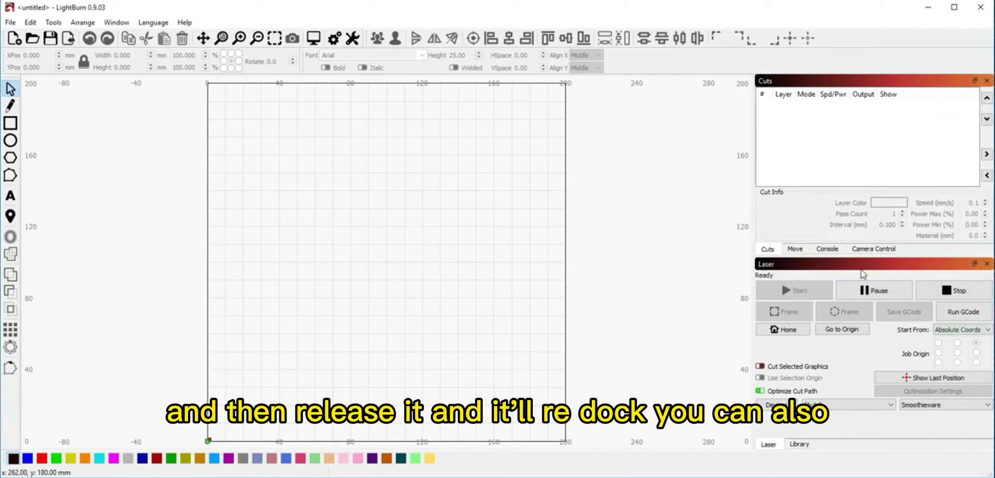
click(794, 250)
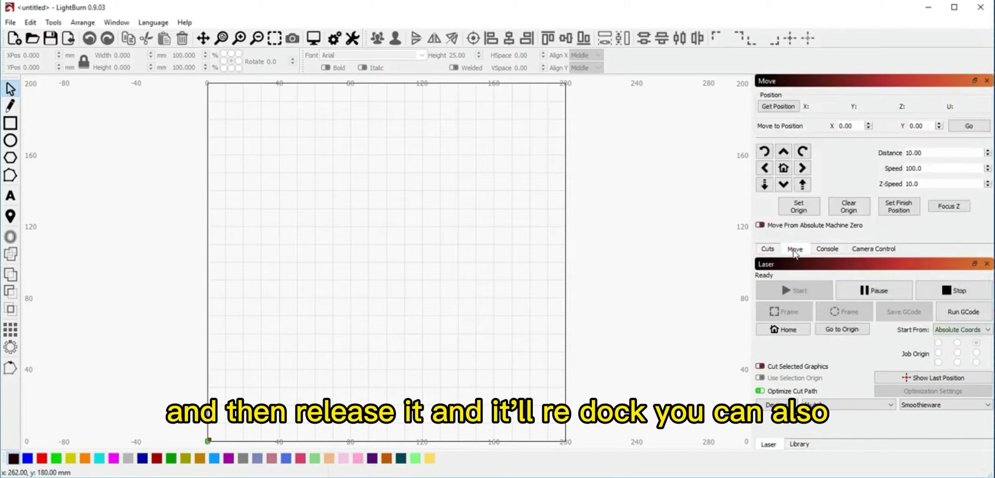
click(829, 249)
click(870, 250)
click(836, 249)
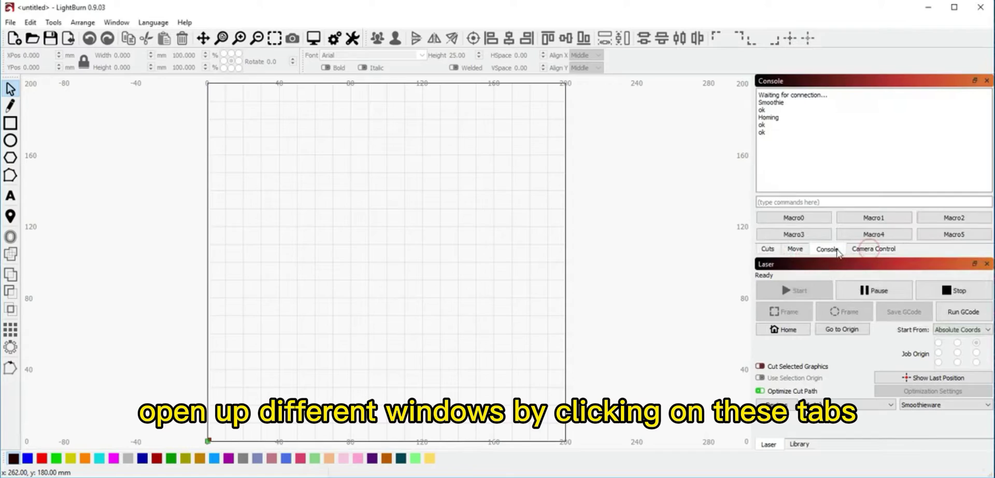
click(802, 250)
click(768, 250)
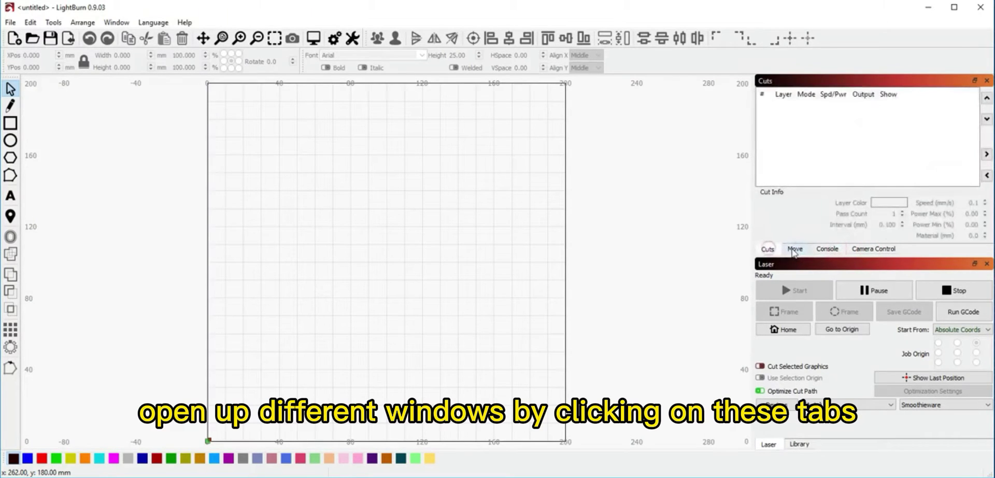
click(788, 250)
mouse_move(783, 252)
mouse_down()
mouse_move(832, 253)
mouse_move(791, 252)
mouse_up()
click(772, 251)
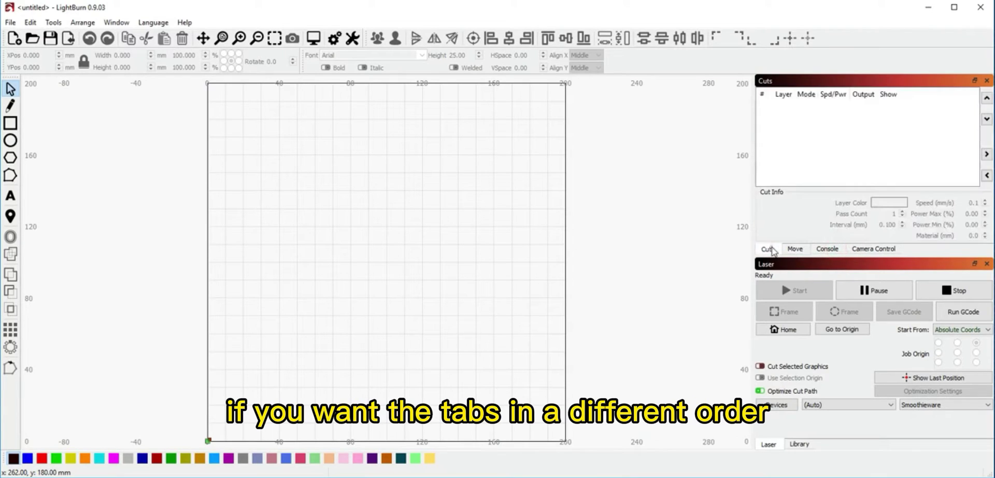
Turn the Cut Palette off and back on from the Window menu.
click(115, 23)
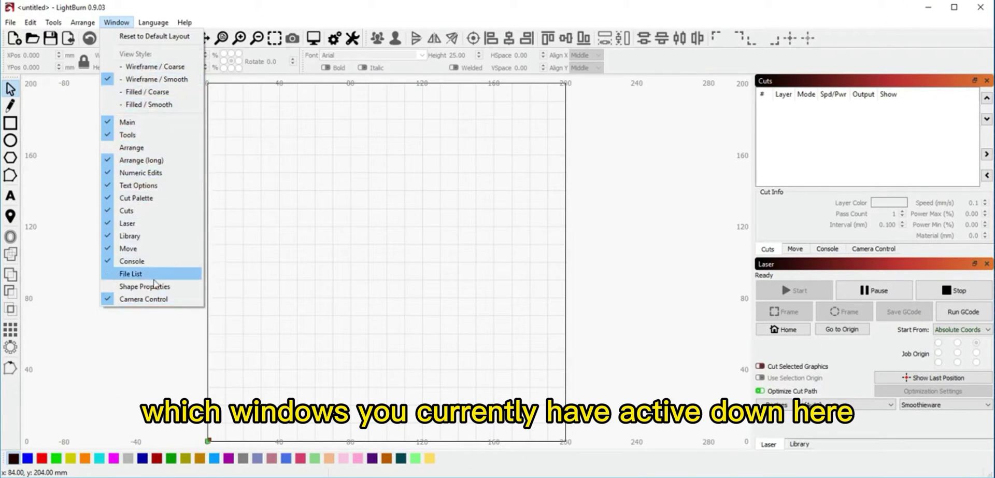
click(152, 145)
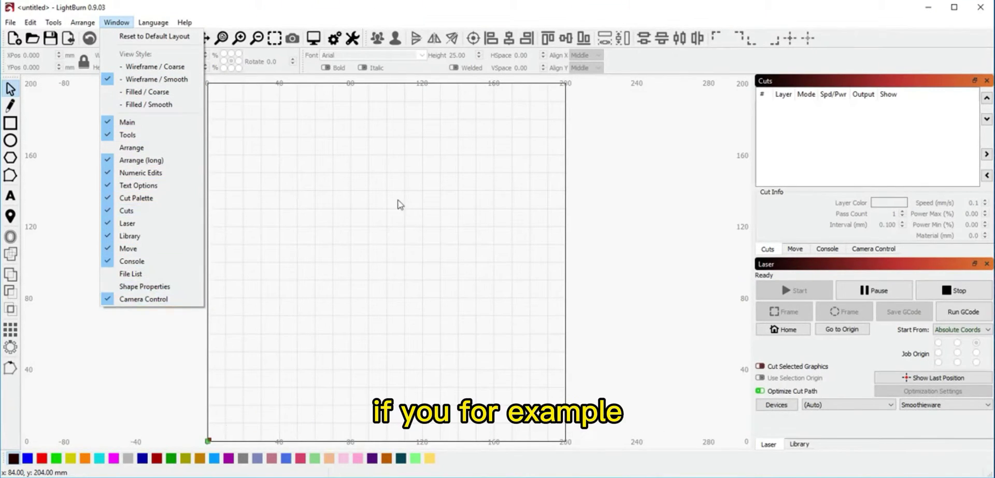
click(478, 231)
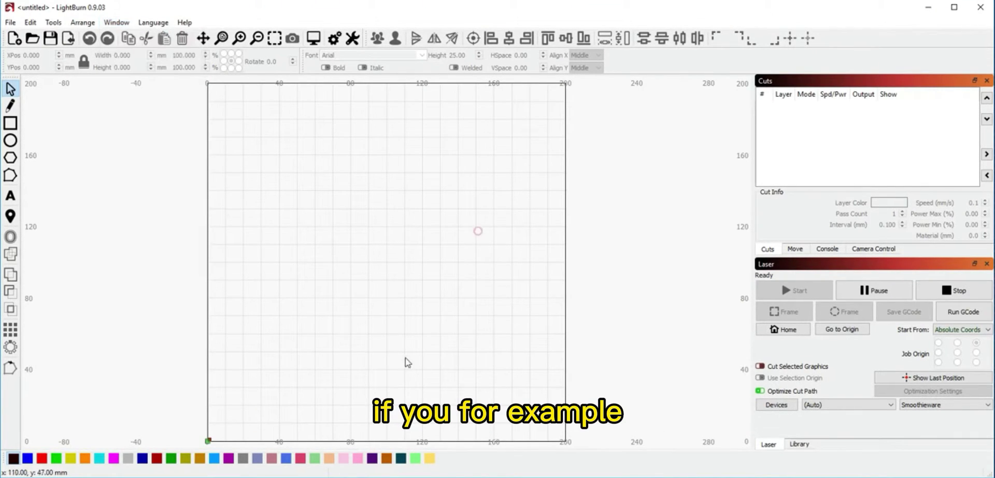
click(114, 25)
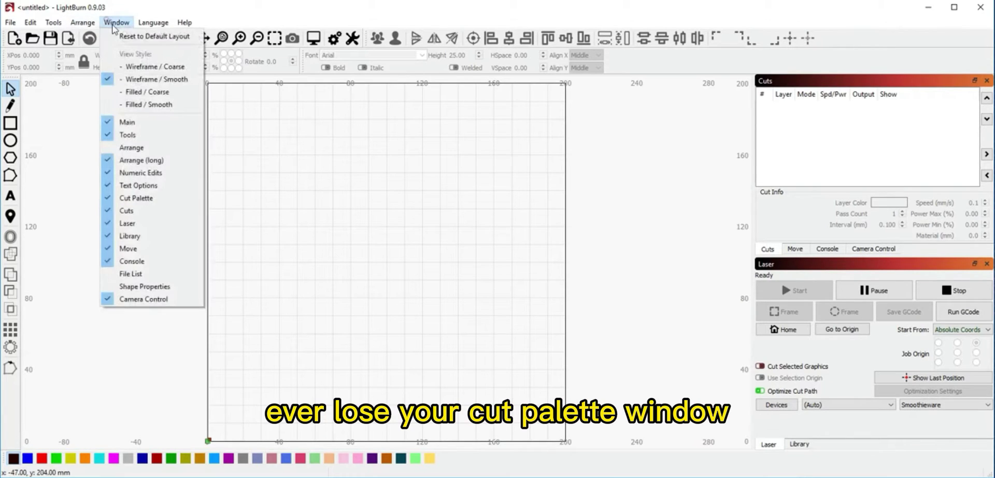
click(148, 198)
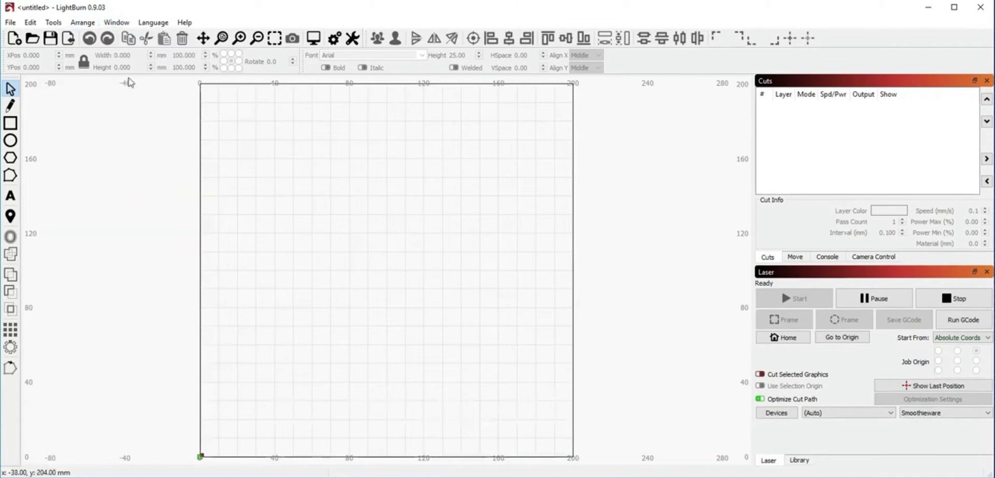
click(113, 21)
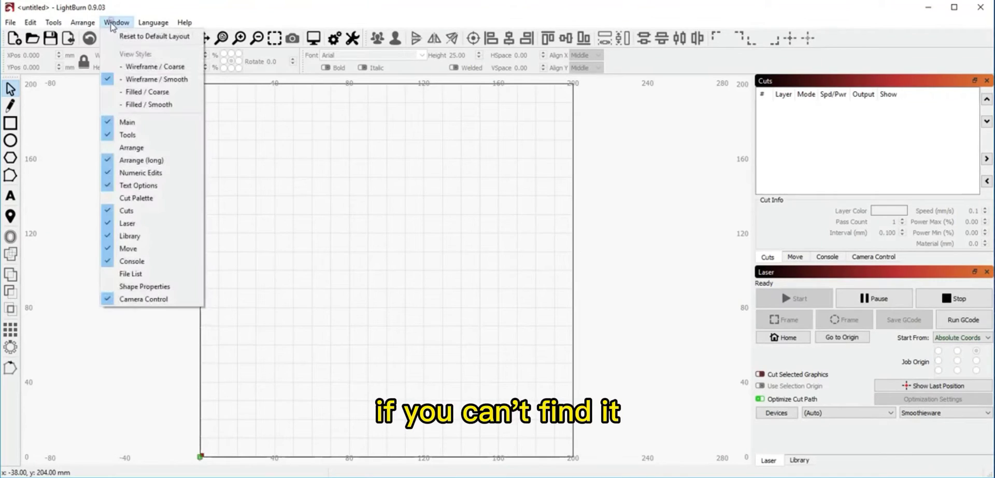
click(136, 197)
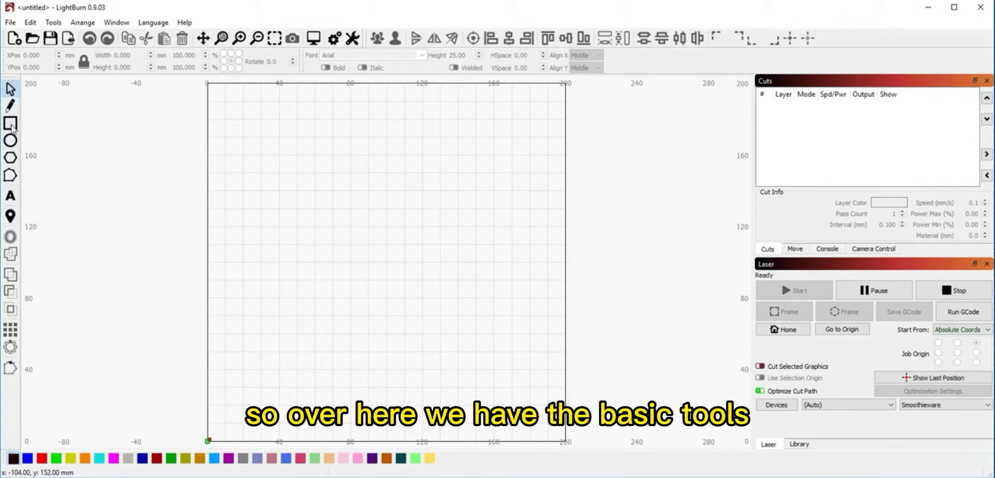
Draw a closed trapezoid with the line tool.
click(10, 106)
click(287, 232)
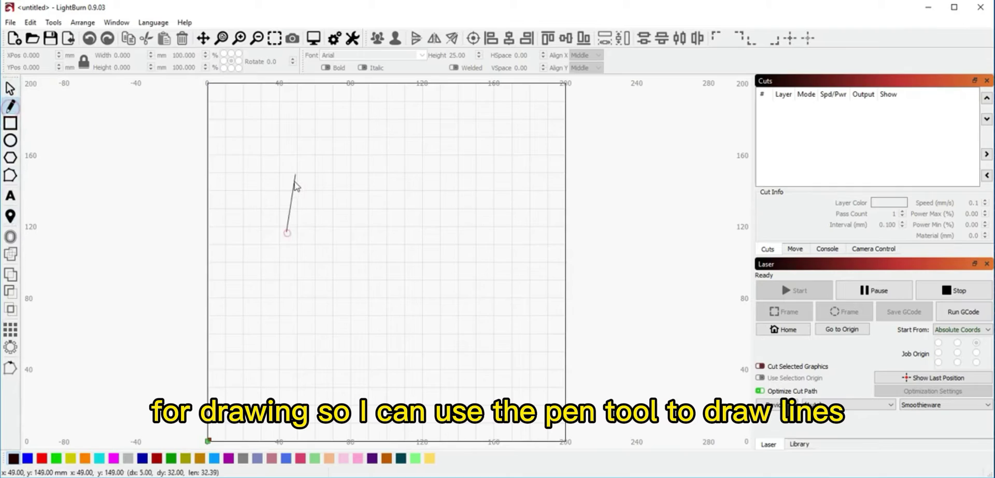
click(300, 160)
click(391, 161)
click(417, 229)
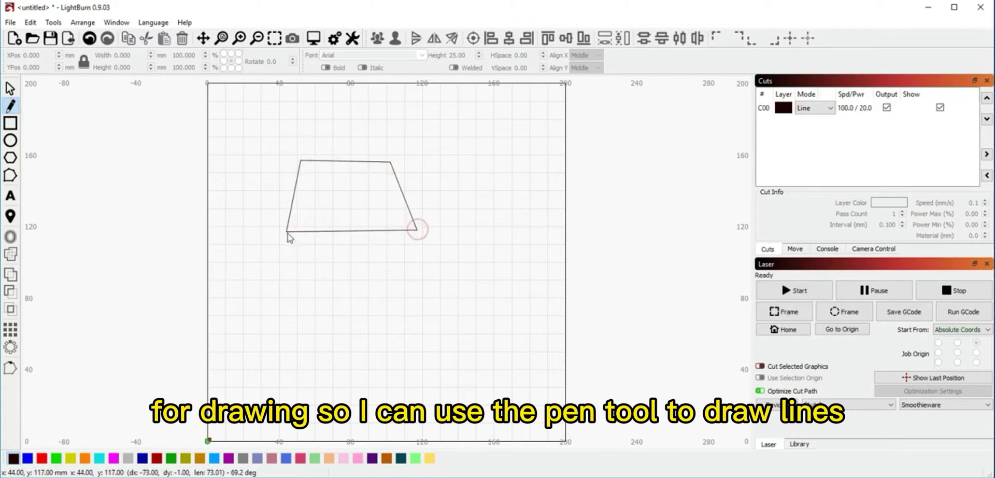
click(288, 231)
Draw a rectangle below the trapezoid, an ellipse to its right, and a hexagon.
key(ctrl+r)
drag(313, 257, 424, 310)
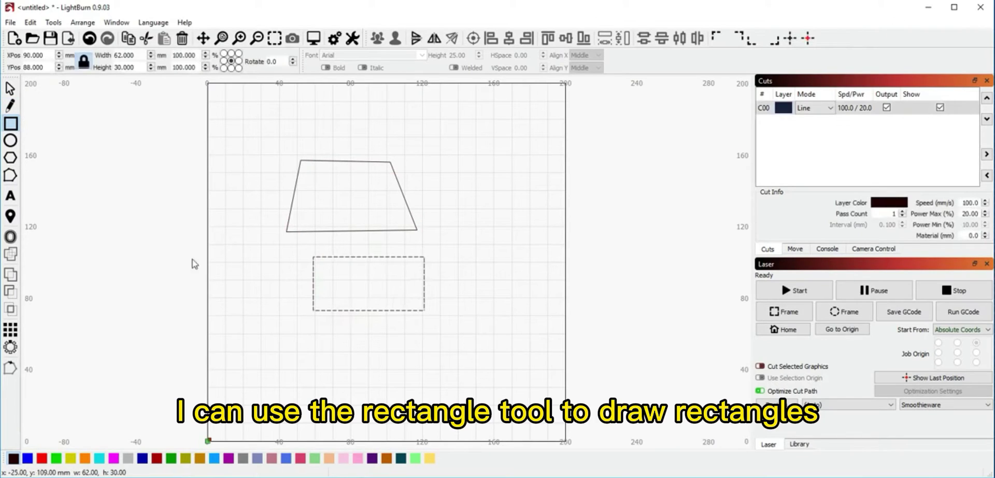
key(ctrl+e)
drag(434, 155, 513, 207)
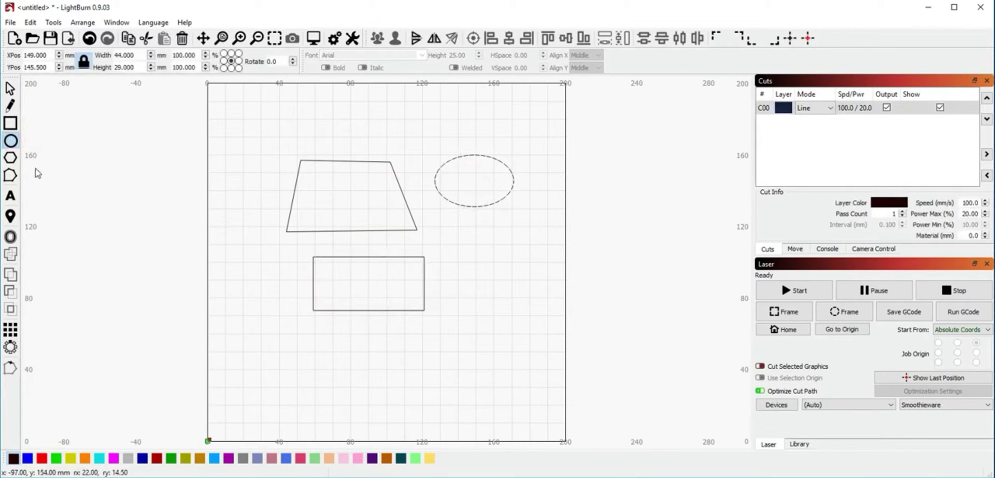
click(11, 157)
drag(453, 251, 511, 309)
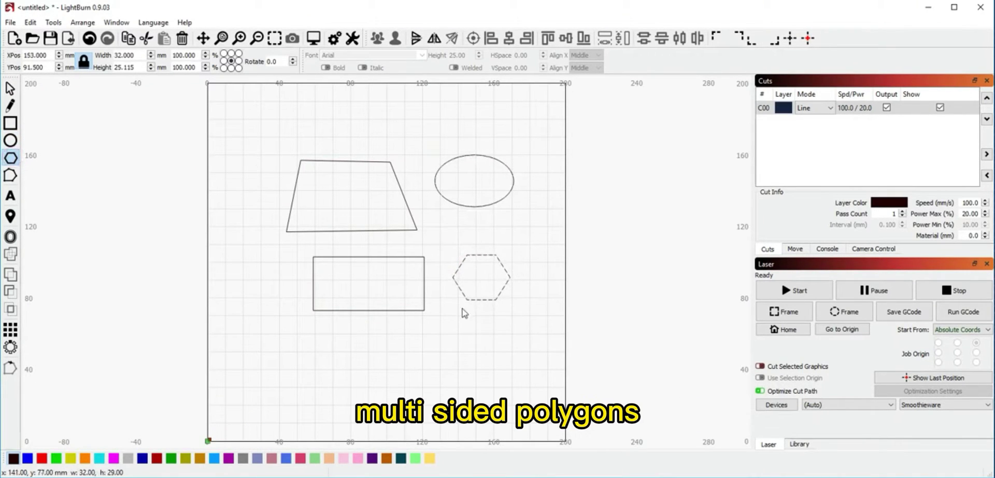
Add the text 'Testing', correcting typos along the way.
click(10, 196)
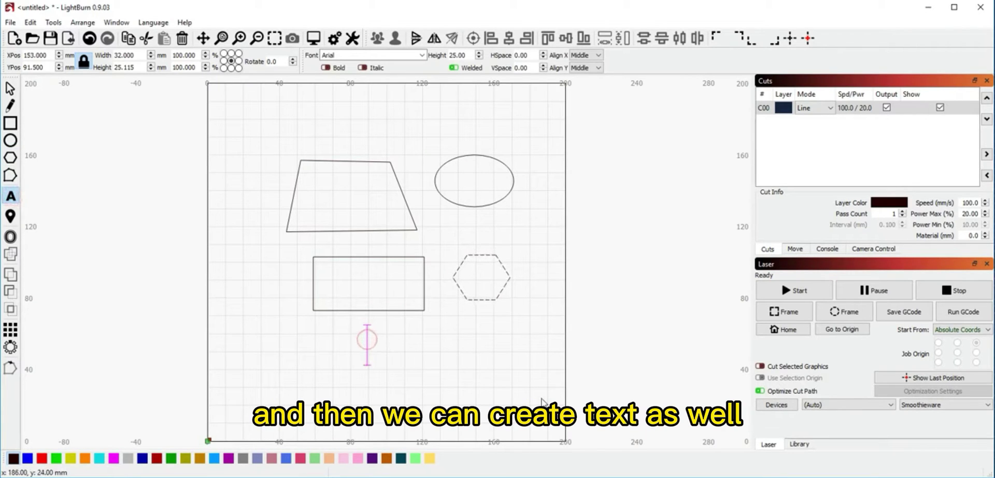
text(Thesting)
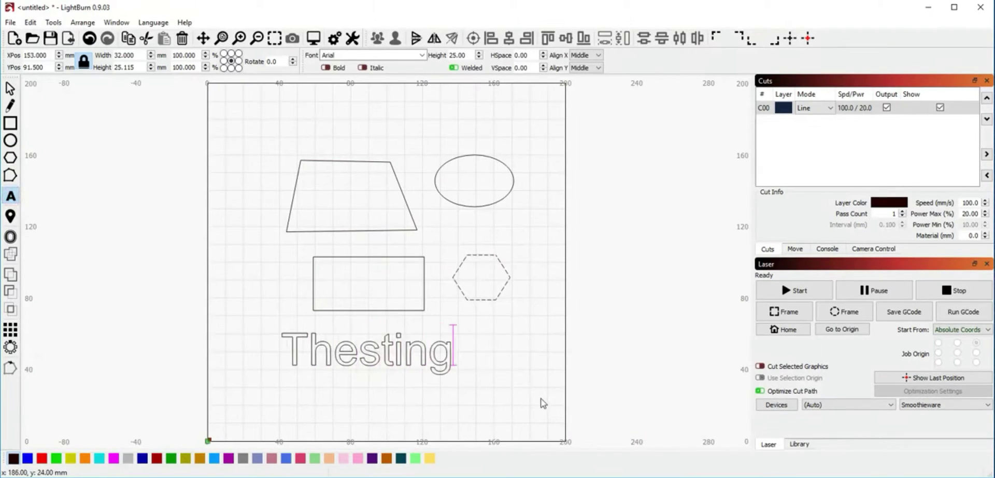
key(BackSpace)
key(BackSpace)
key(BackSpace)
key(BackSpace)
key(BackSpace)
key(BackSpace)
key(BackSpace)
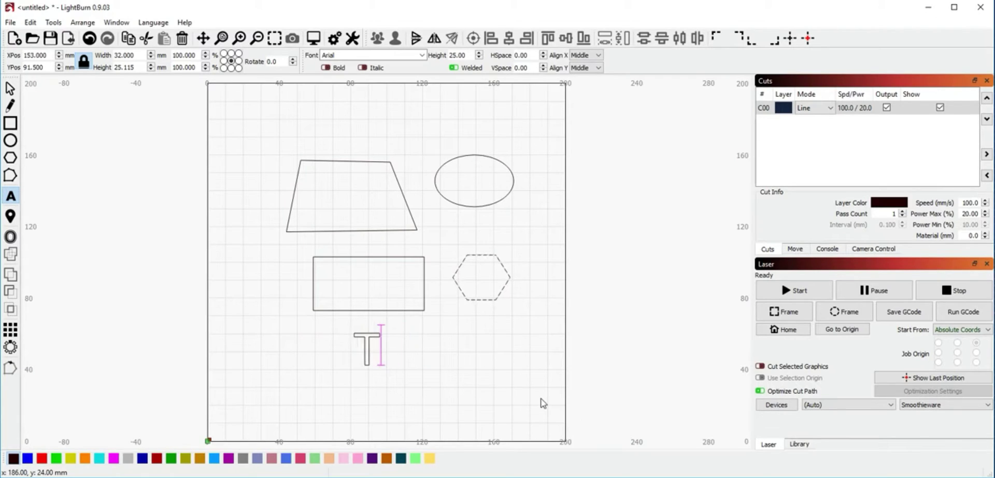
text(esting)
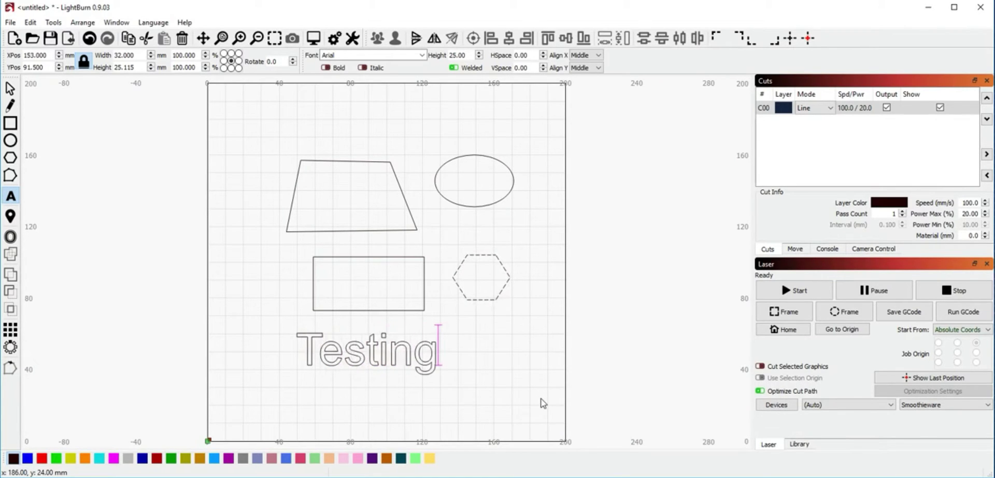
key(Escape)
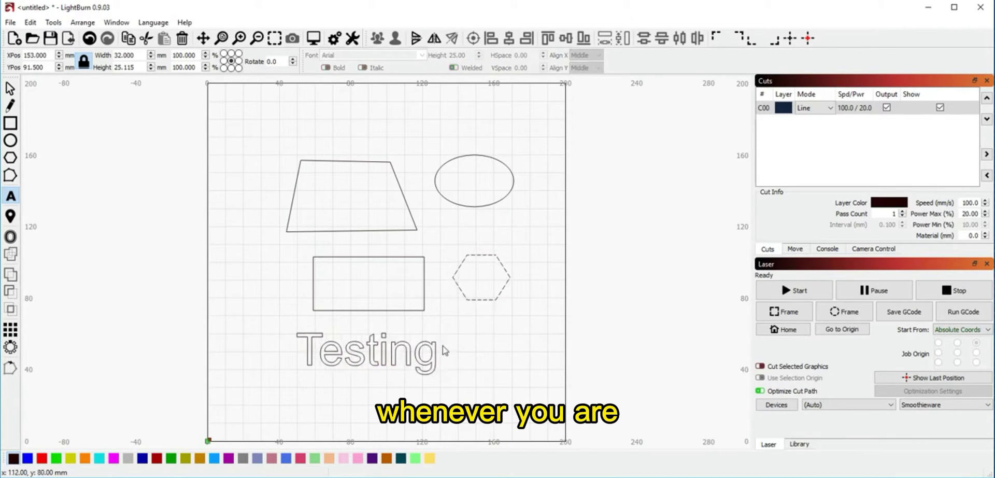
Select the Testing text, place the caret at its end, then exit without changes.
click(10, 89)
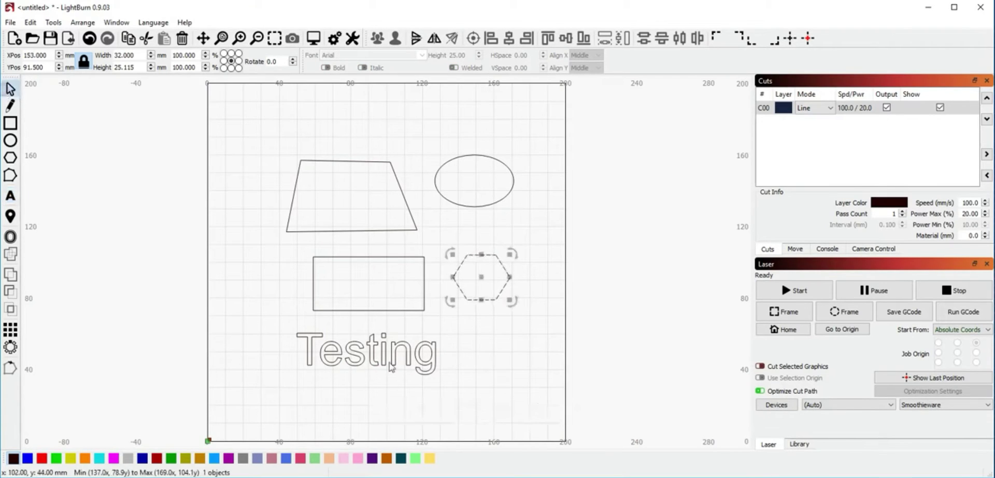
click(403, 352)
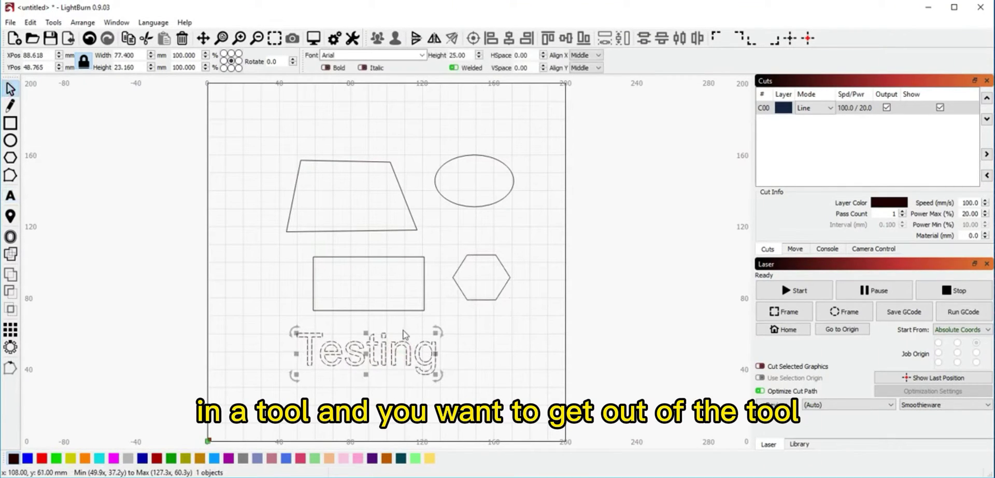
key(t)
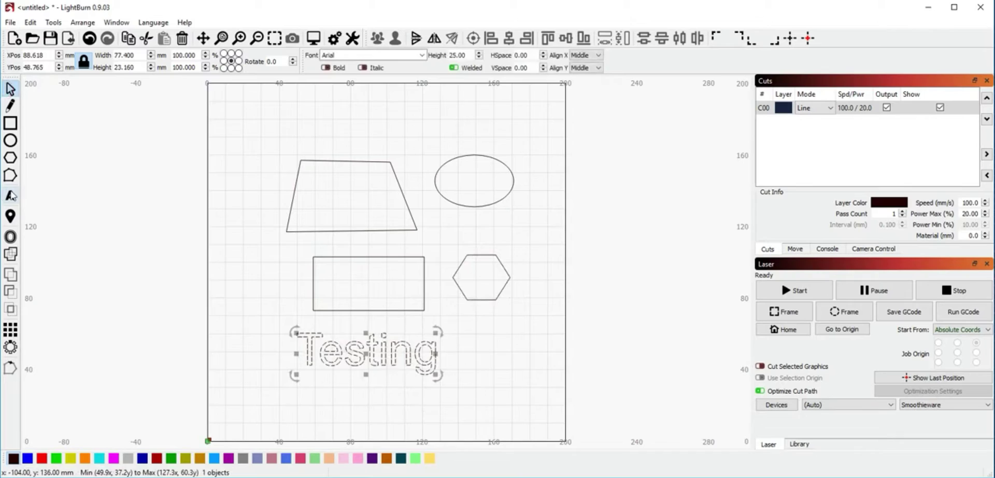
click(414, 352)
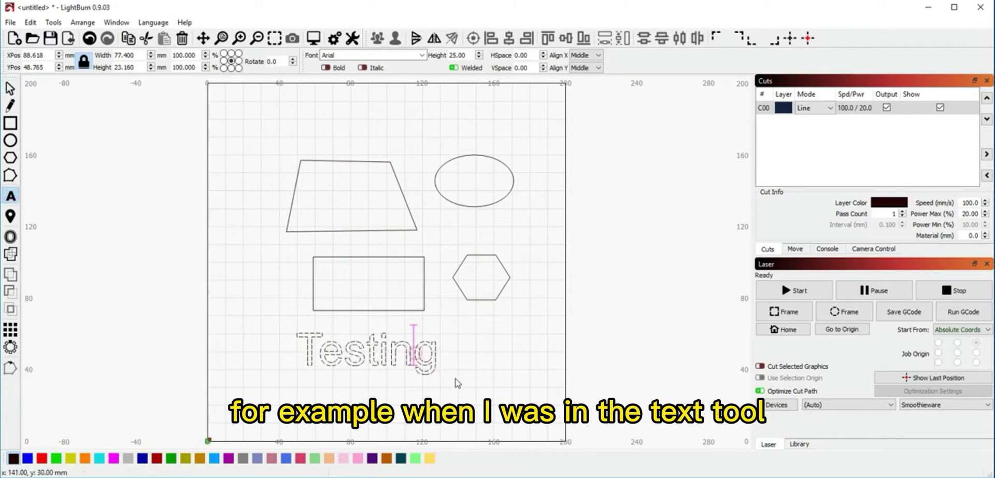
key(Right)
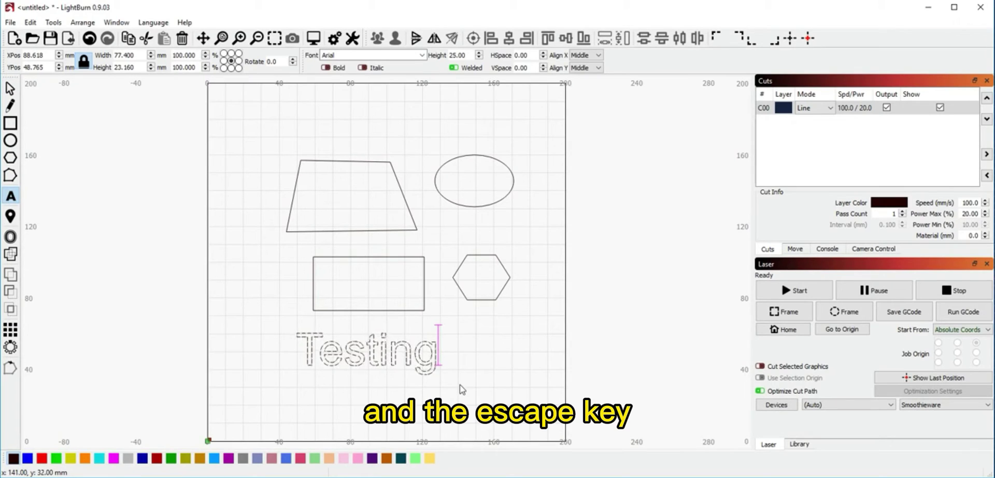
key(Escape)
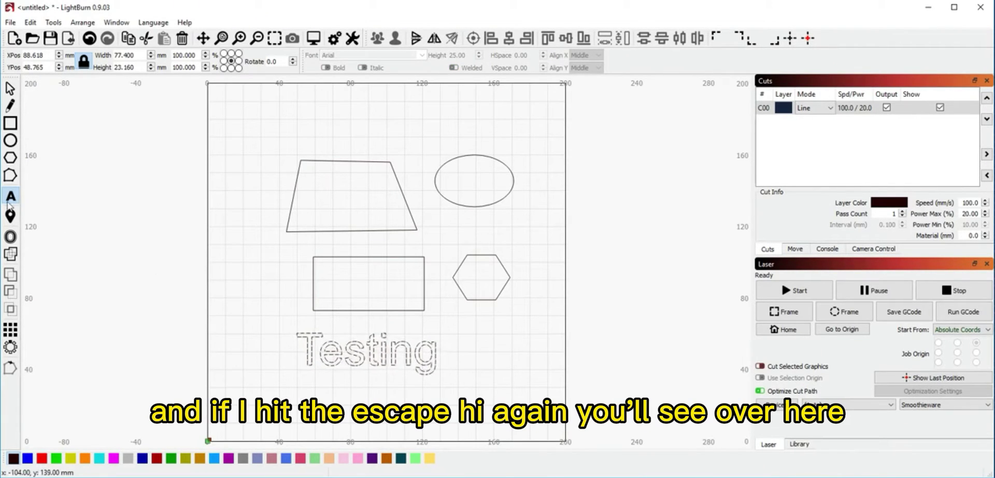
key(Escape)
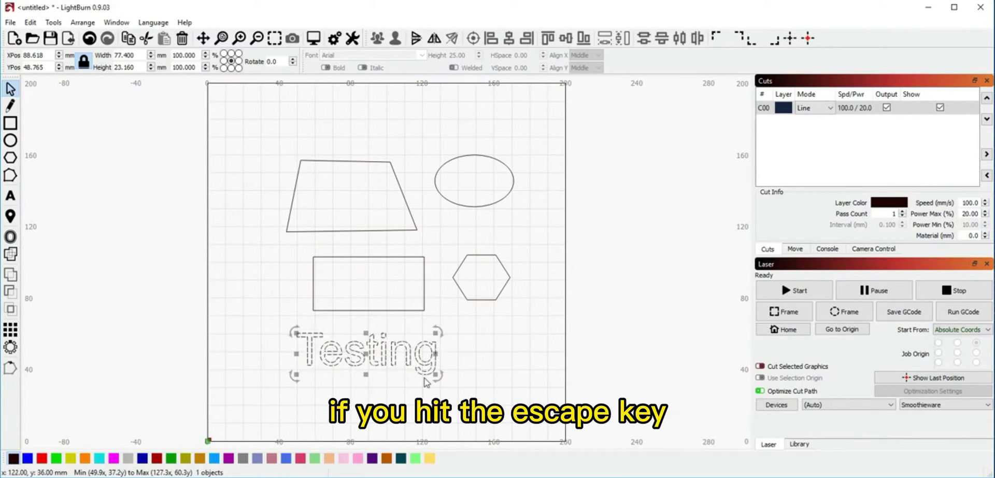
key(Escape)
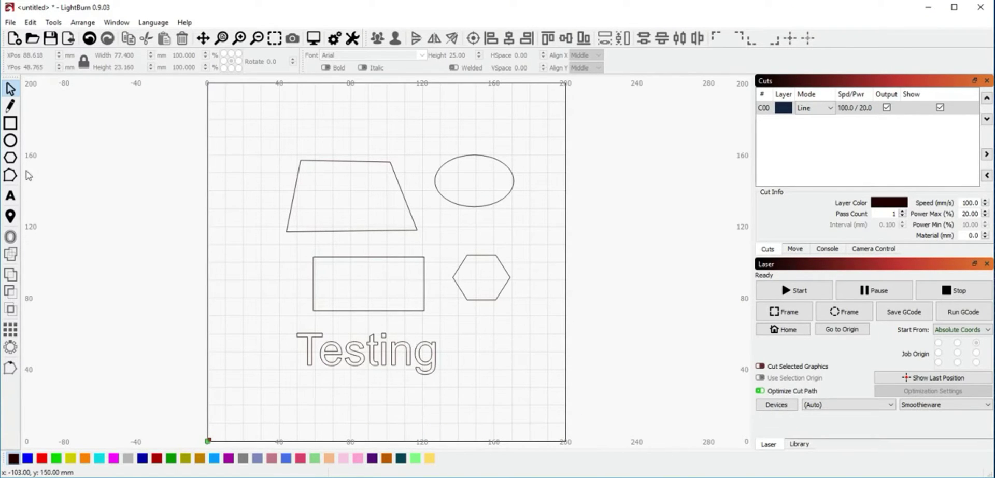
Draw a slanted line left of the trapezoid and a line above it.
key(ctrl+l)
click(267, 269)
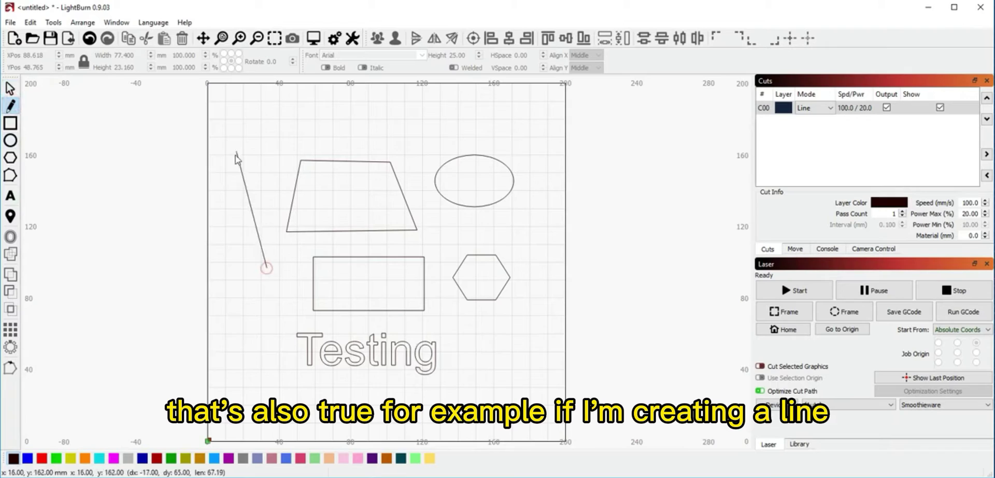
click(240, 146)
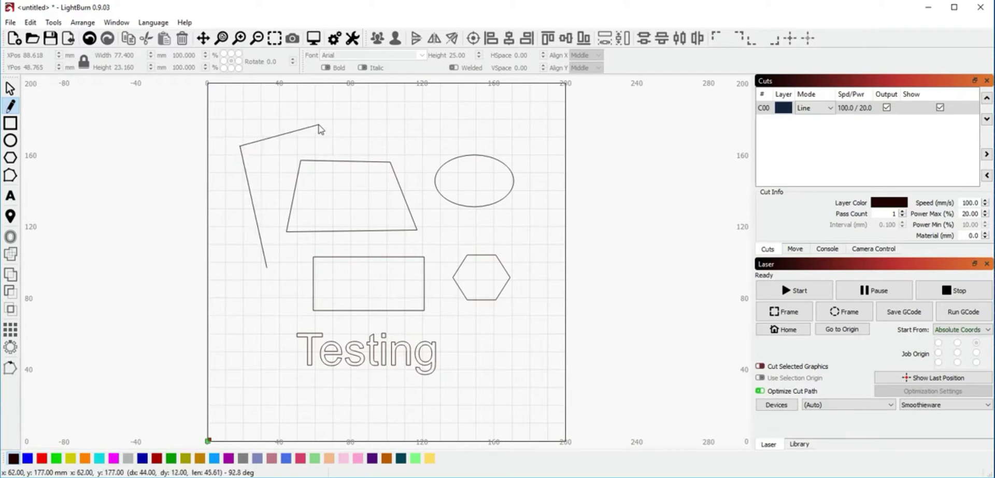
key(Escape)
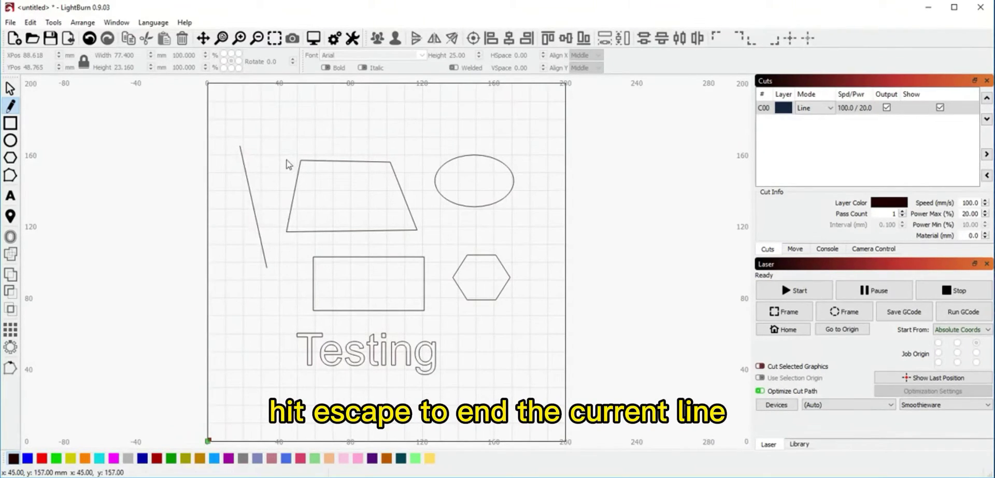
click(339, 115)
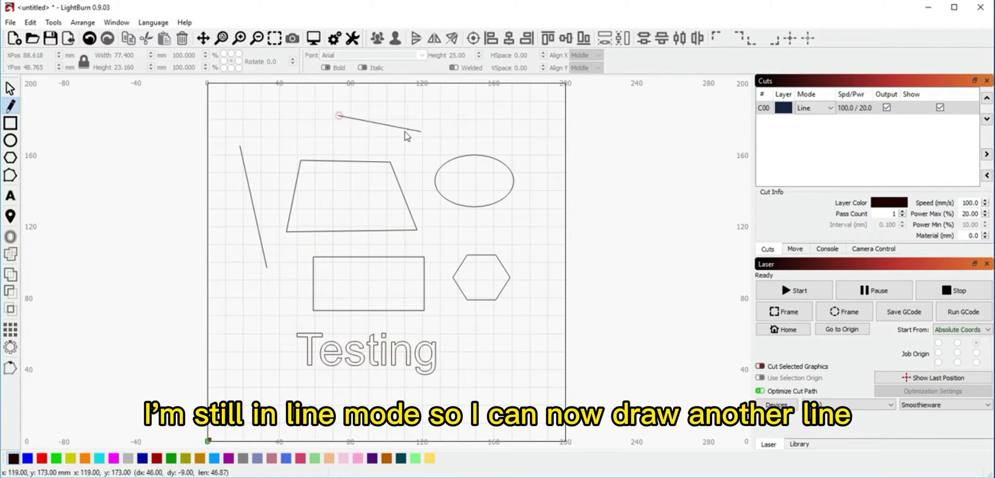
click(487, 129)
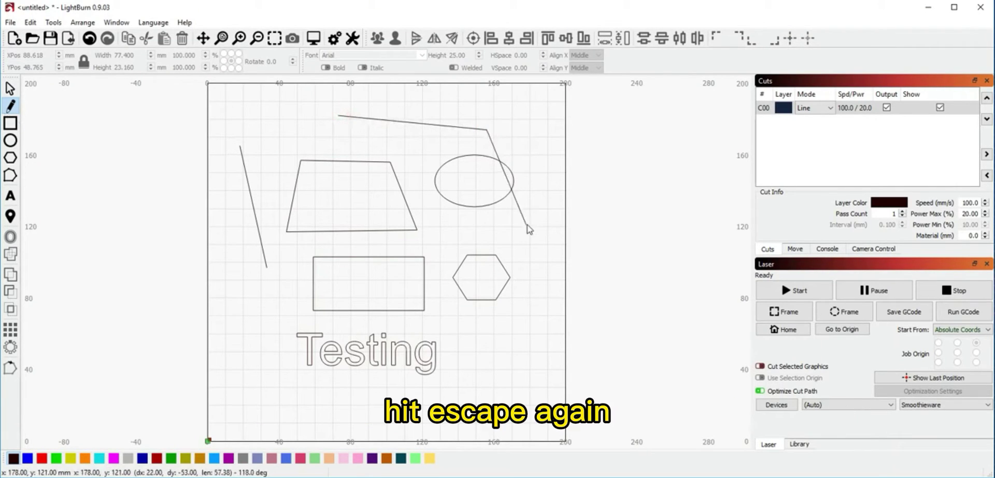
key(Escape)
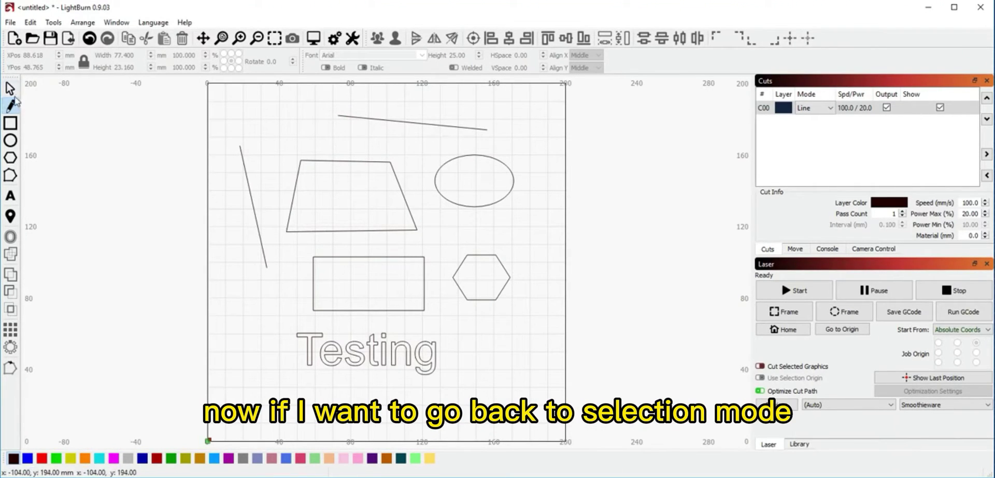
key(Escape)
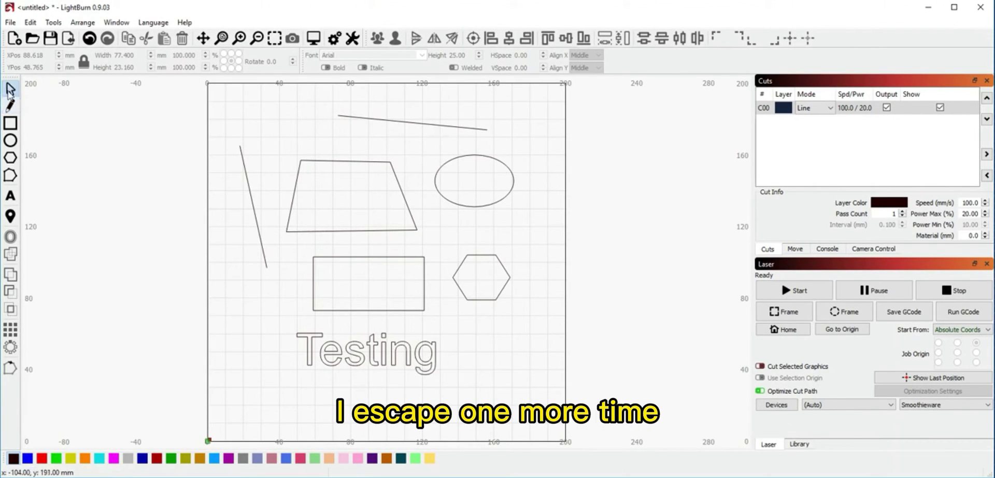
Select the slanted line, switch back to the Select tool, and deselect it.
click(253, 205)
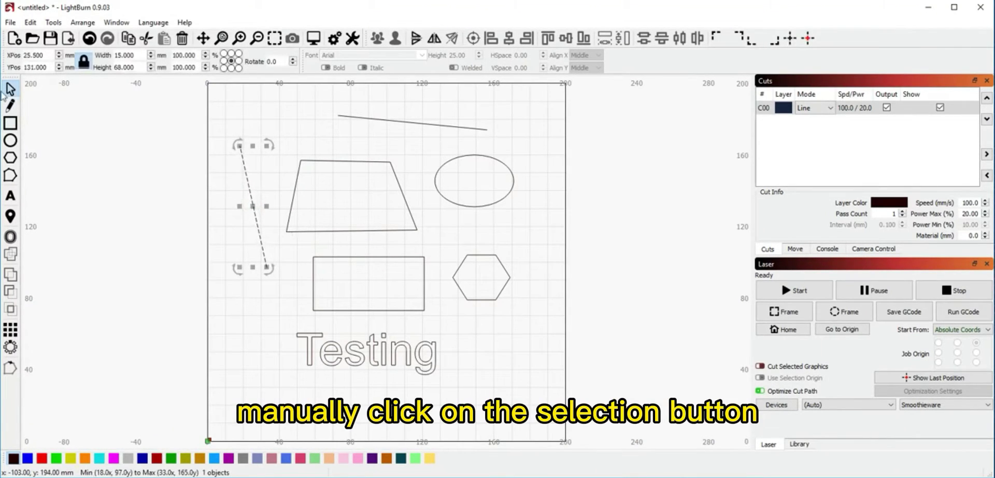
click(11, 196)
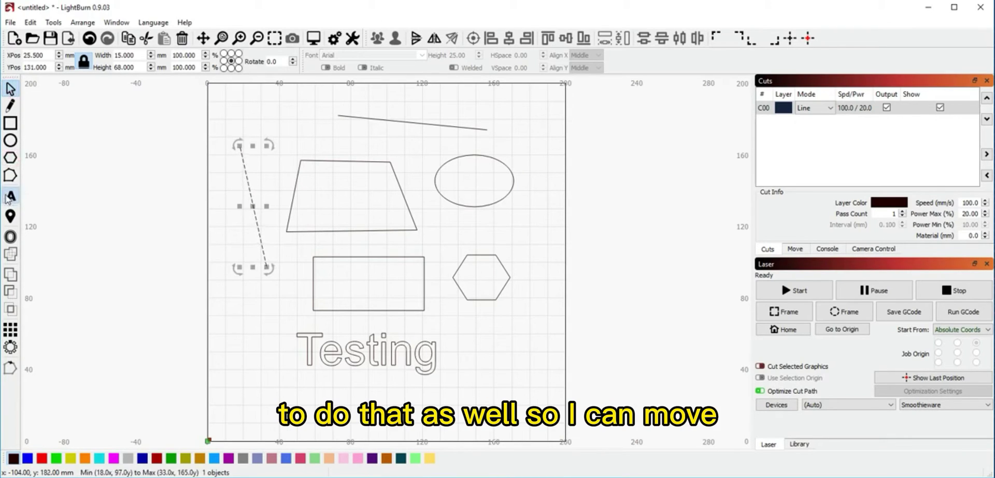
click(10, 140)
click(11, 88)
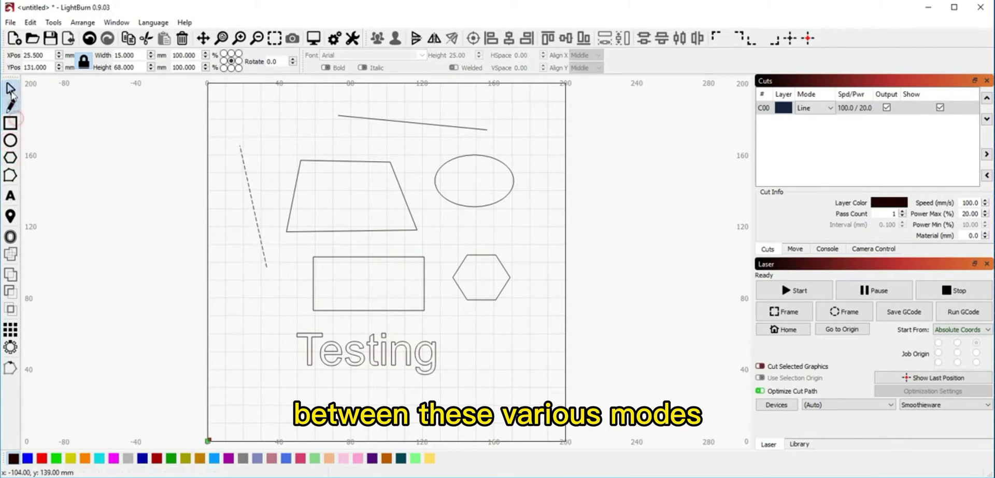
click(304, 123)
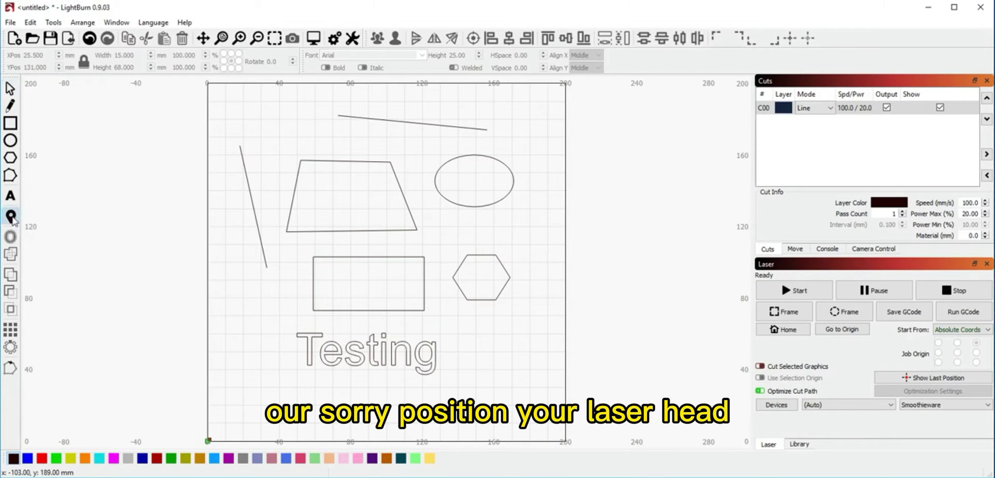
Jog the laser head to the ellipse, the trapezoid's corner, and the slanted line's top.
click(10, 215)
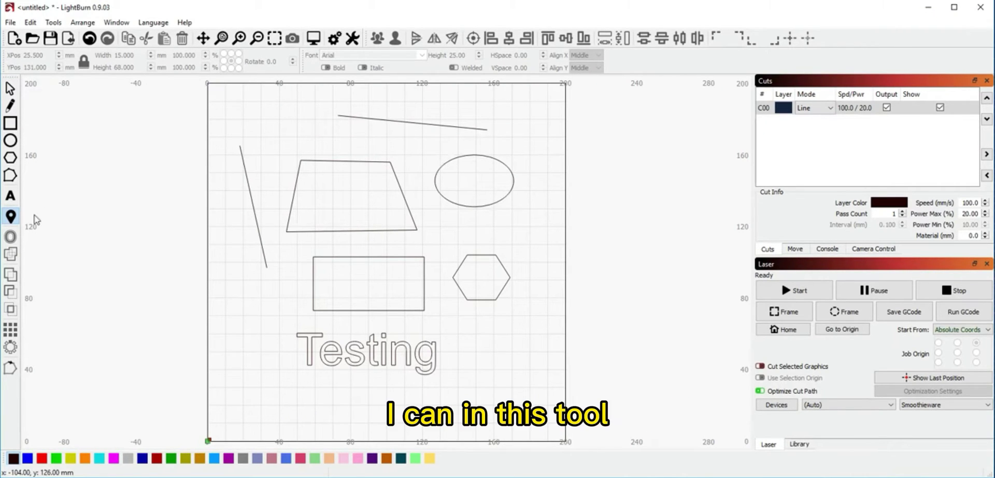
click(13, 220)
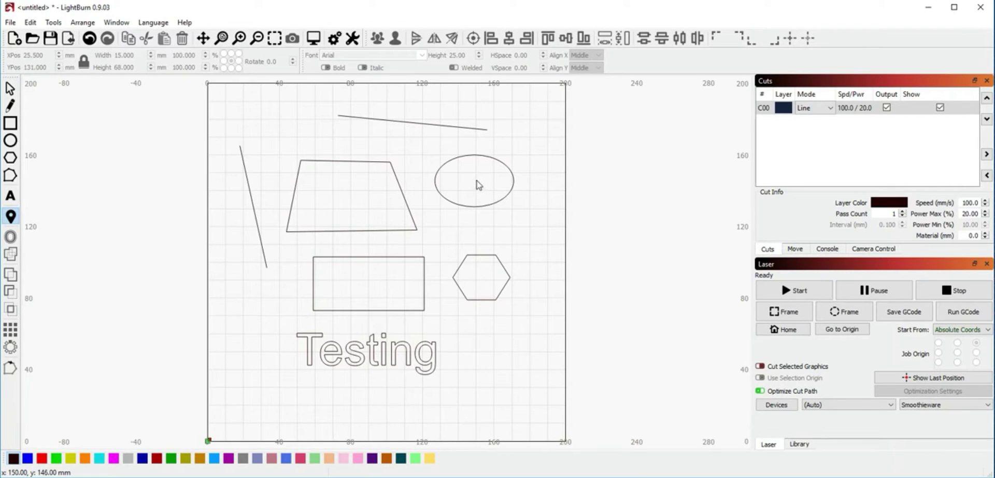
click(476, 181)
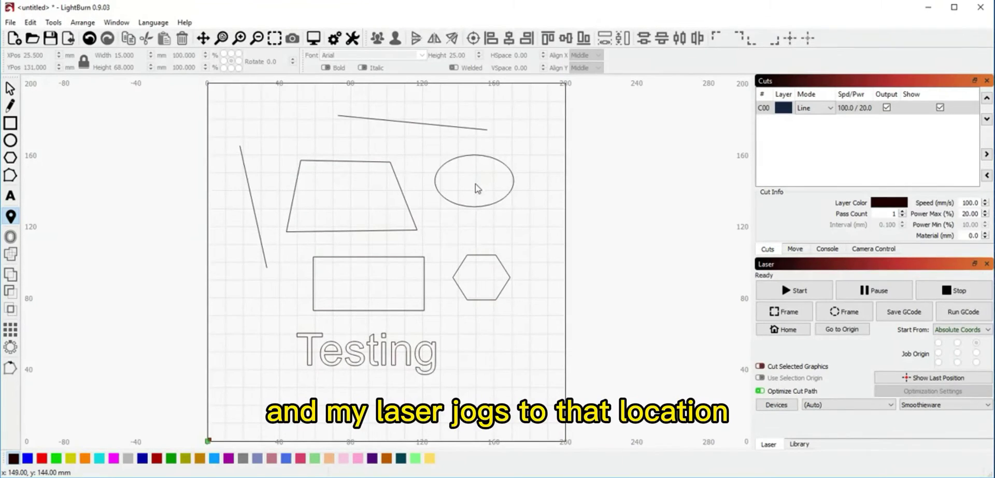
click(286, 232)
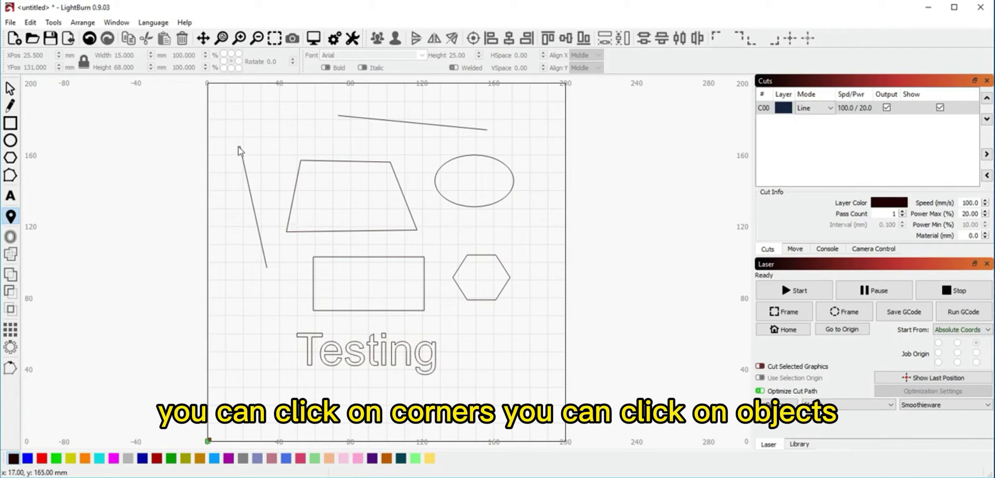
click(237, 146)
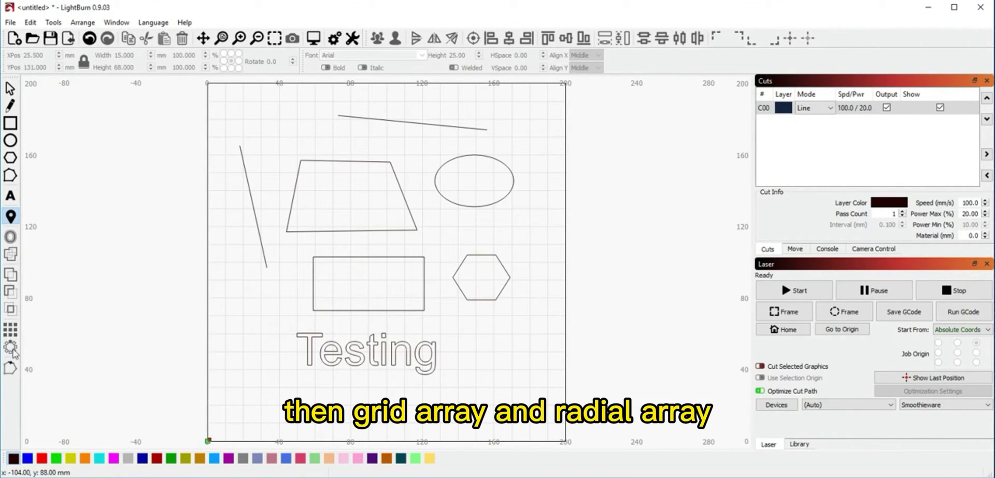
Select the trapezoid and rectangle together by Shift-click and by marquee, then clear the selection.
key(Escape)
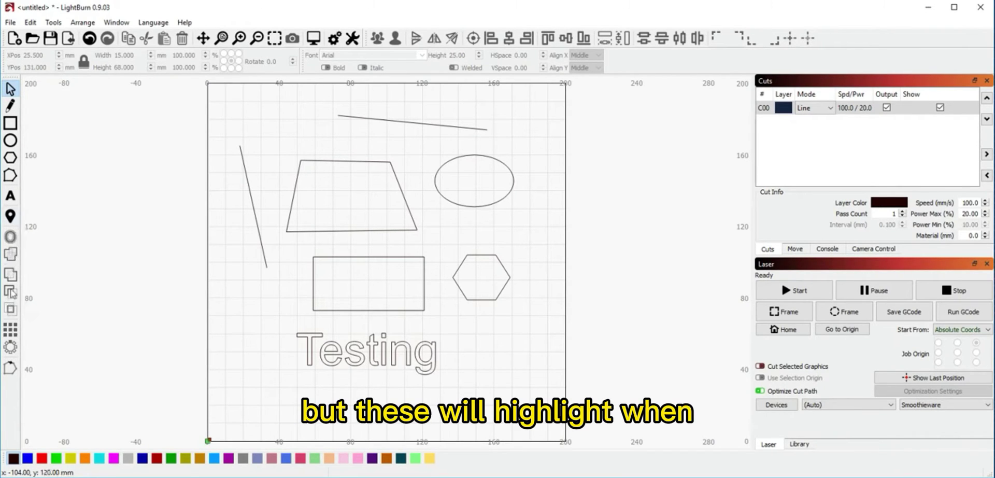
drag(286, 131, 348, 207)
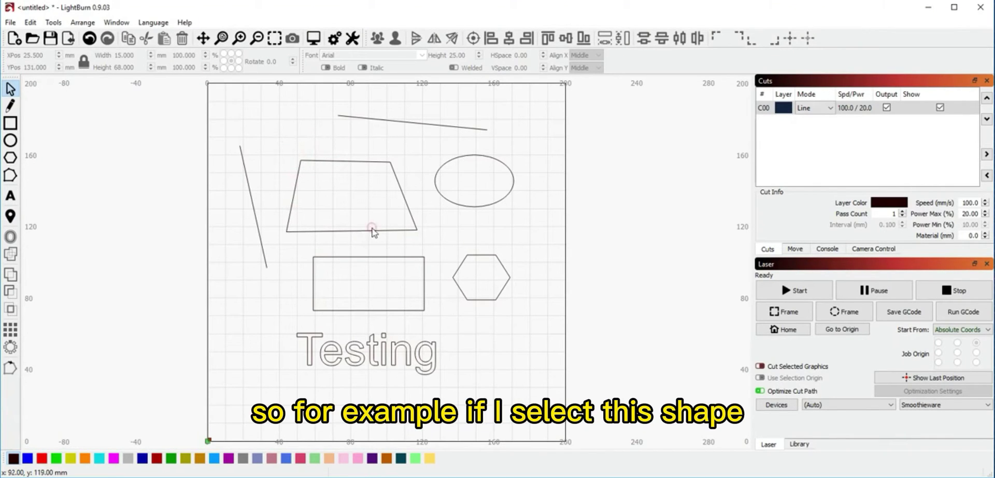
click(372, 230)
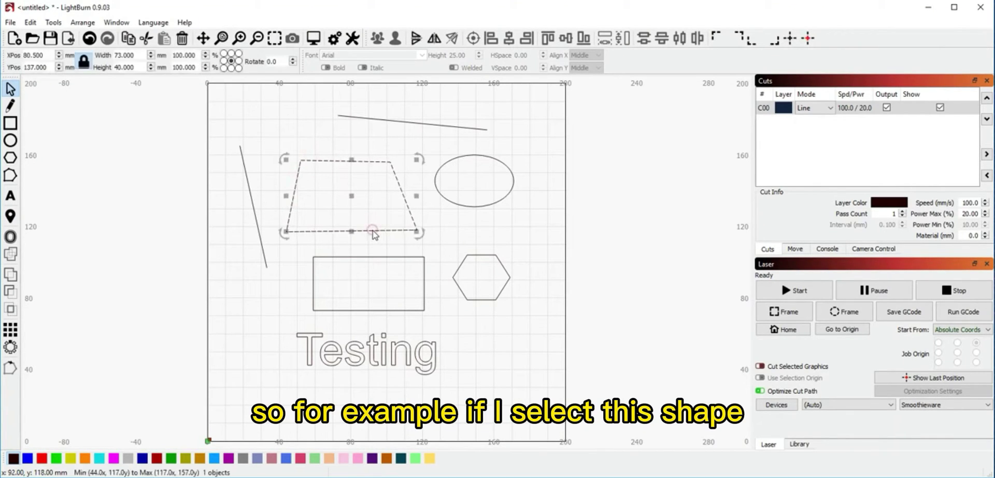
shift+click(377, 257)
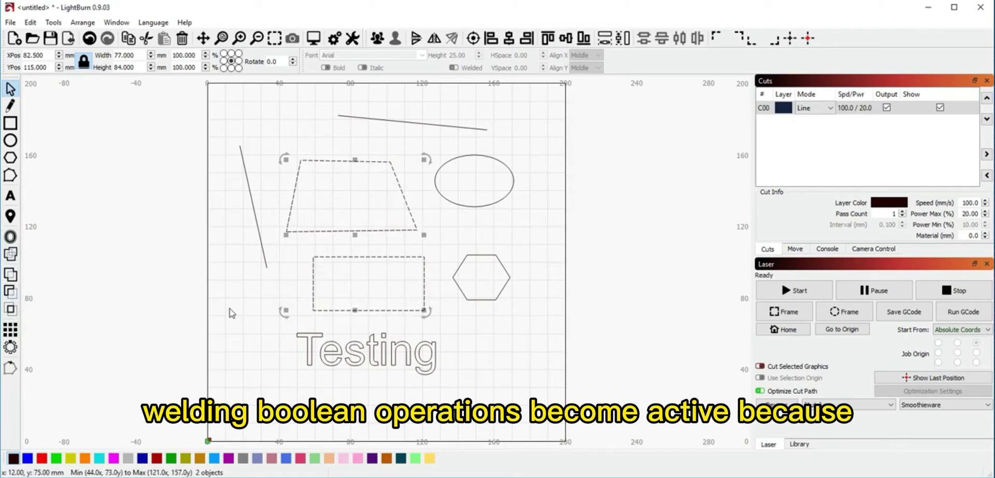
click(384, 248)
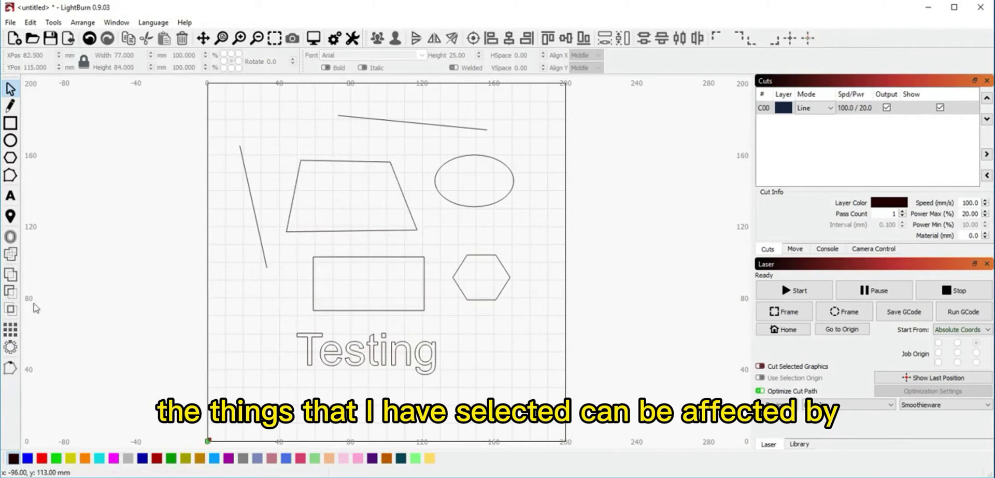
drag(399, 270, 350, 215)
click(243, 125)
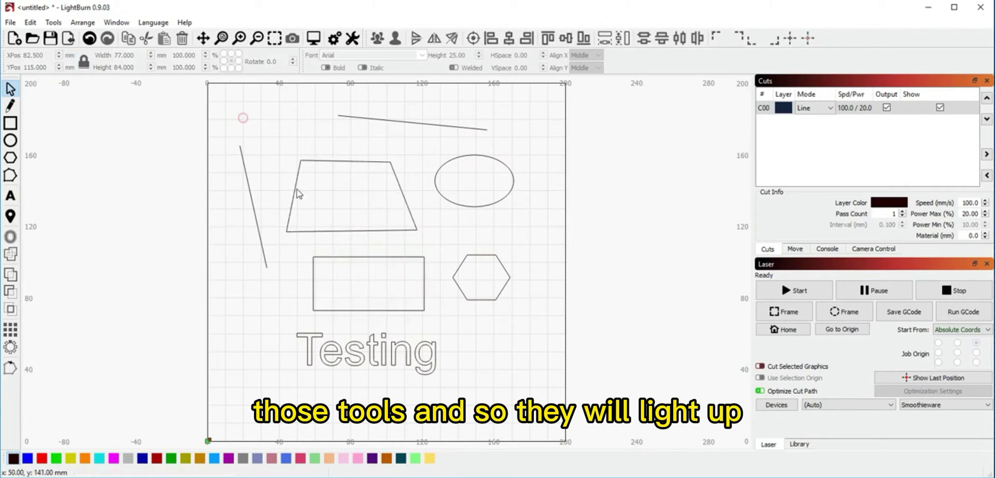
Browse the File, Edit and neighbouring menu-bar menus.
click(10, 23)
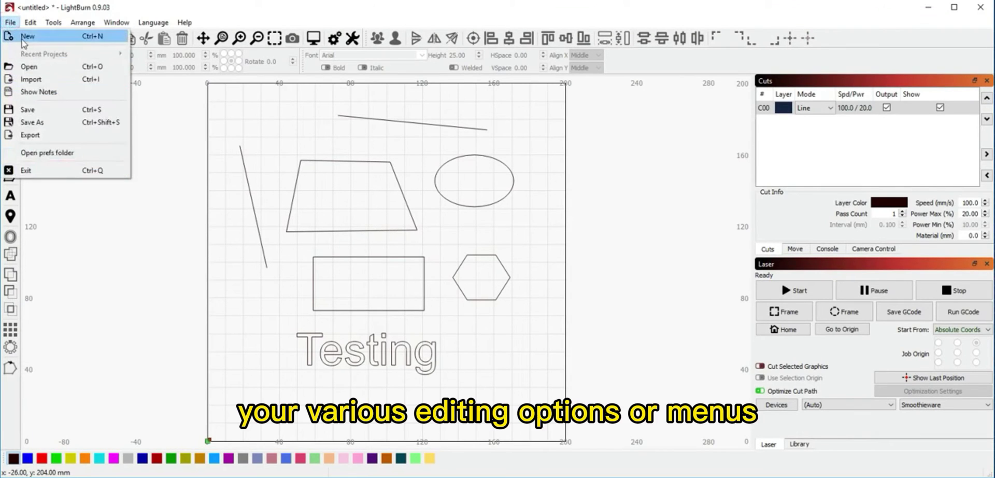
click(64, 22)
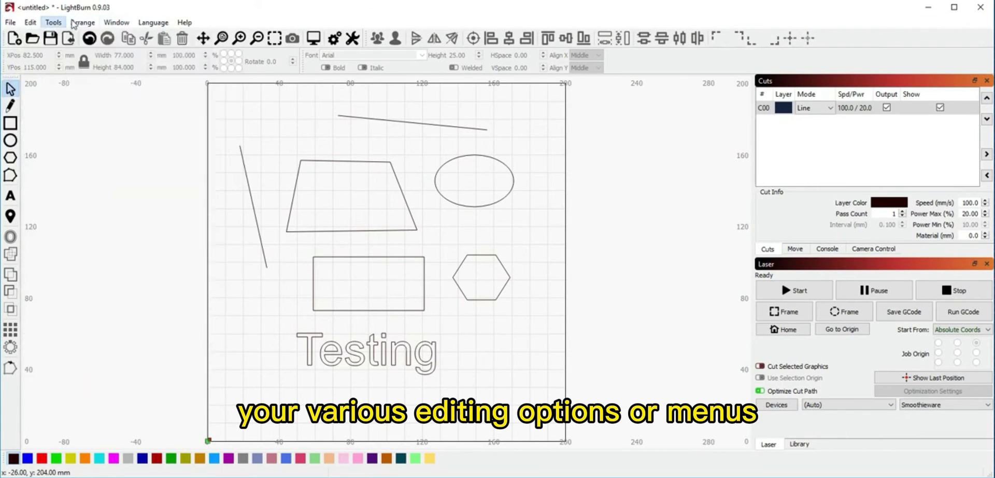
click(9, 23)
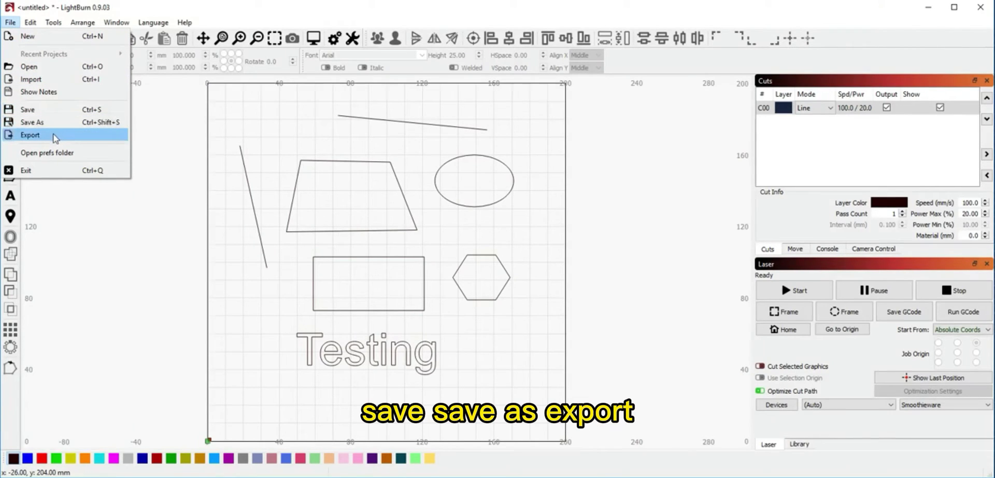
mouse_move(30, 23)
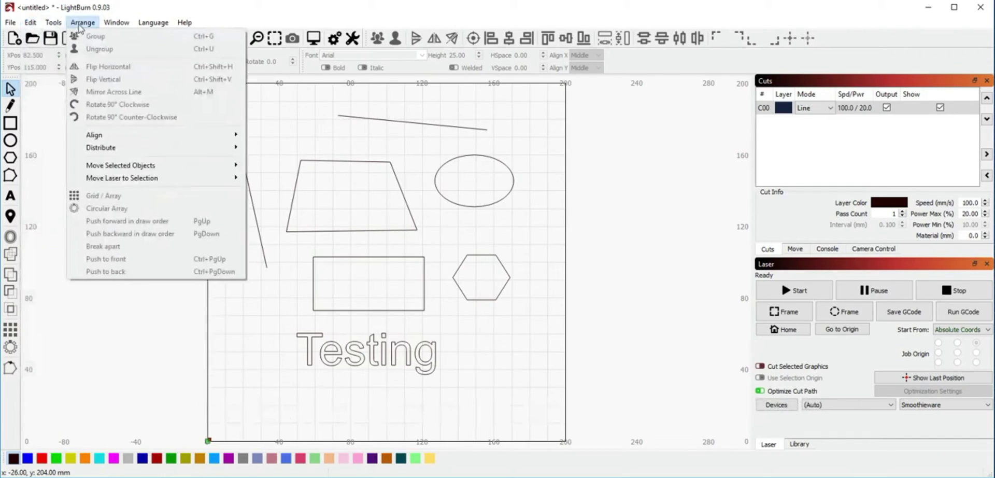
mouse_move(120, 24)
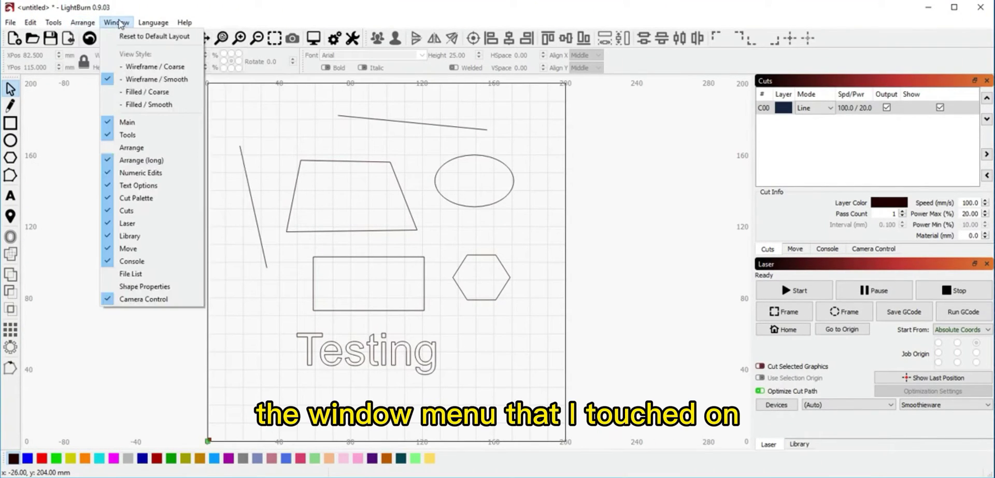
mouse_move(163, 24)
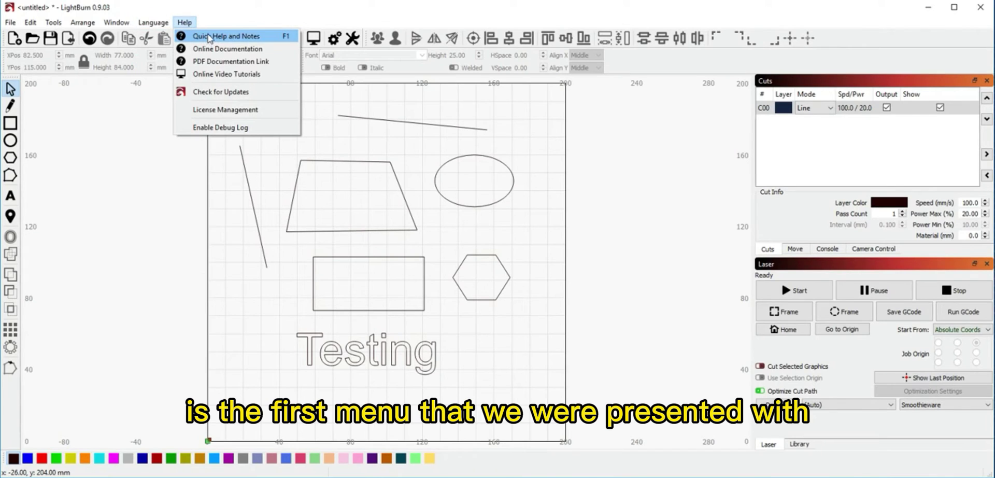
Look through the Help and Notes Usage and Hotkeys pages, then close the window.
click(209, 36)
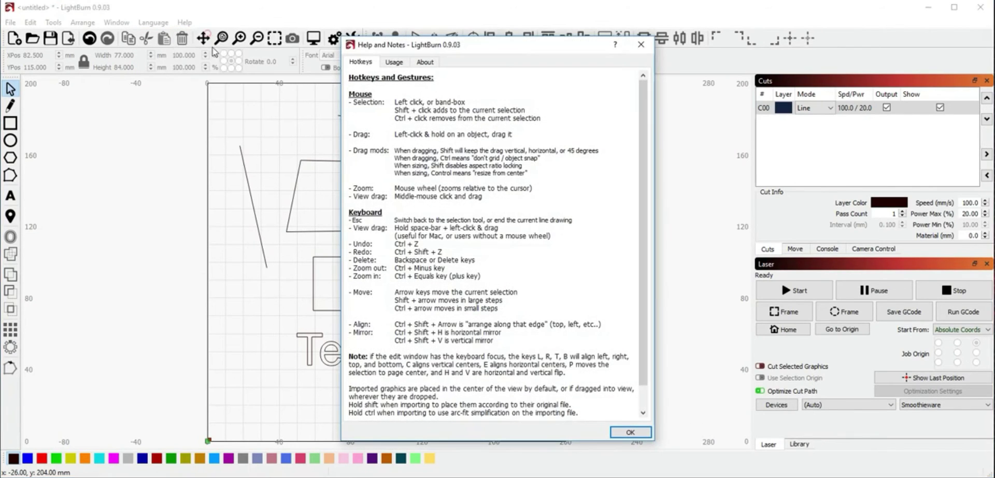
click(394, 63)
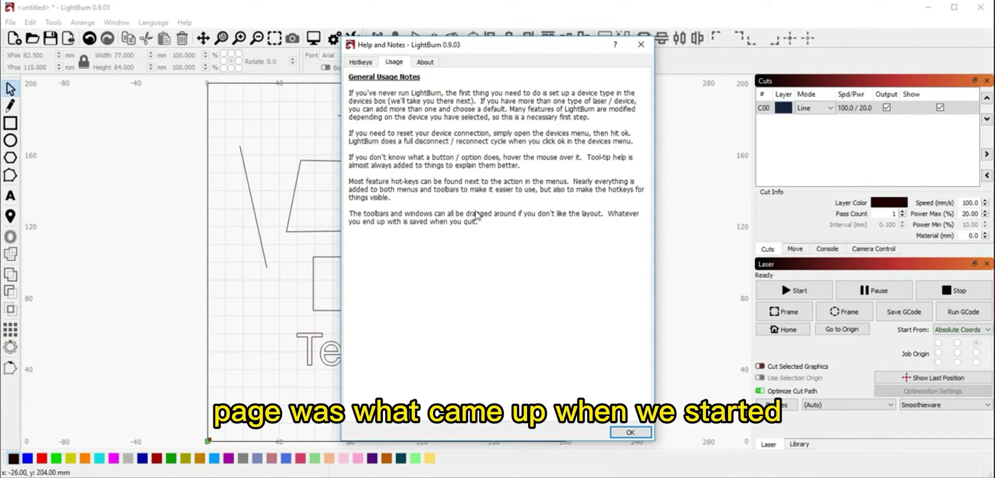
click(360, 62)
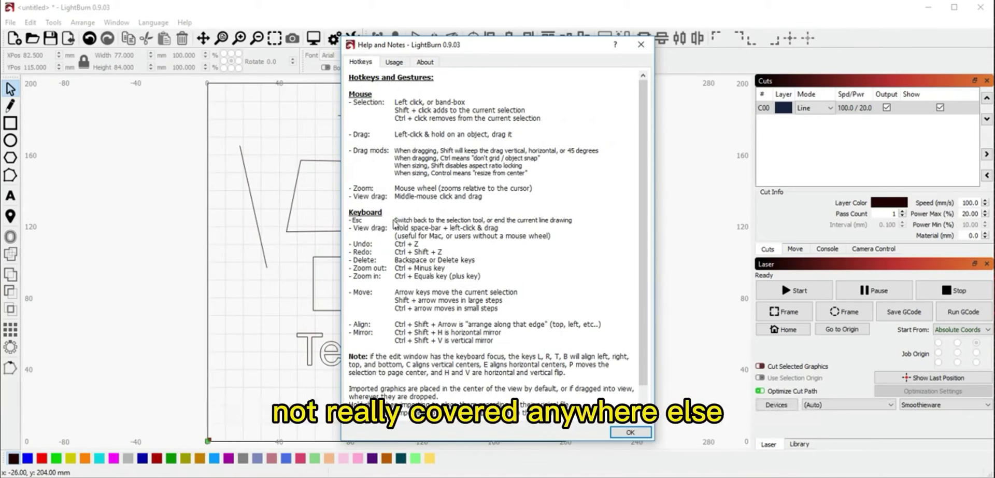
key(Escape)
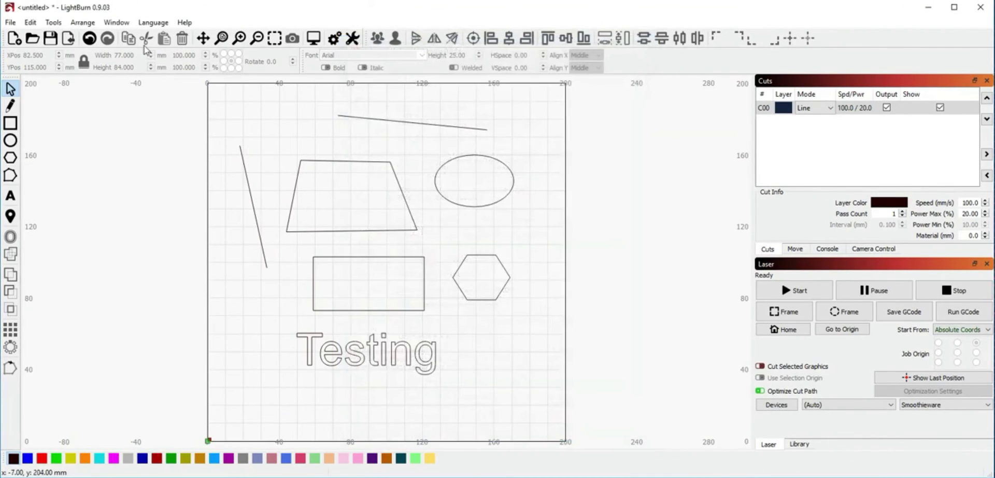
Check for updates, confirm version 0.9.03 is up to date, and return to the Help menu.
click(183, 22)
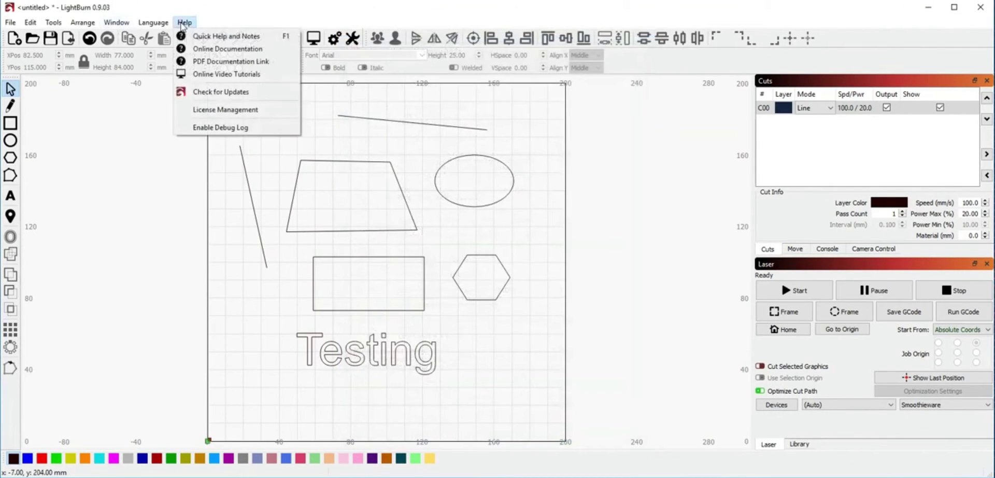
click(236, 92)
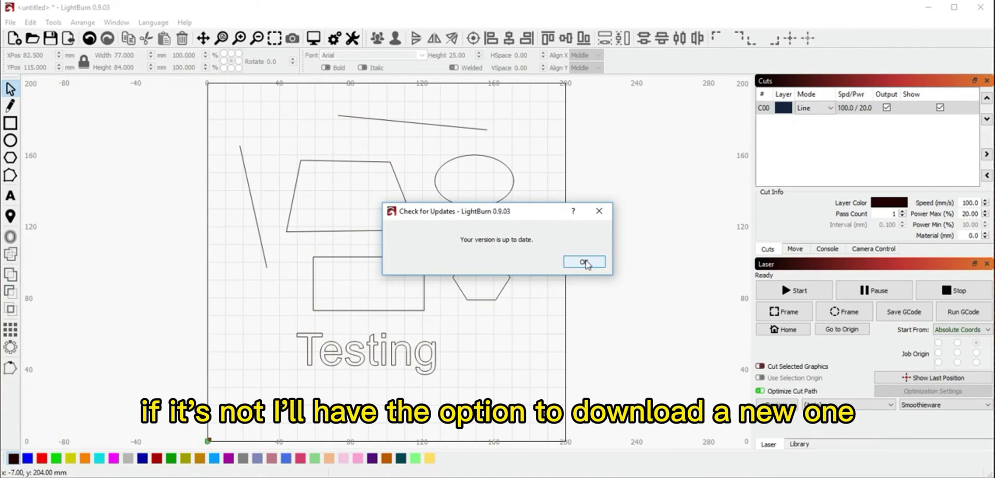
click(584, 261)
click(184, 21)
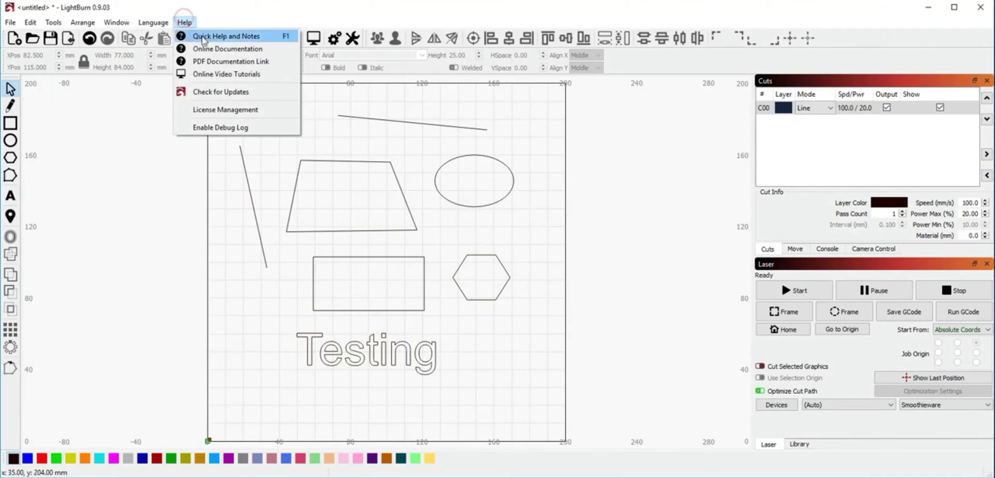
View the license details, showing a valid license with 26 days of updates, then close them.
click(242, 115)
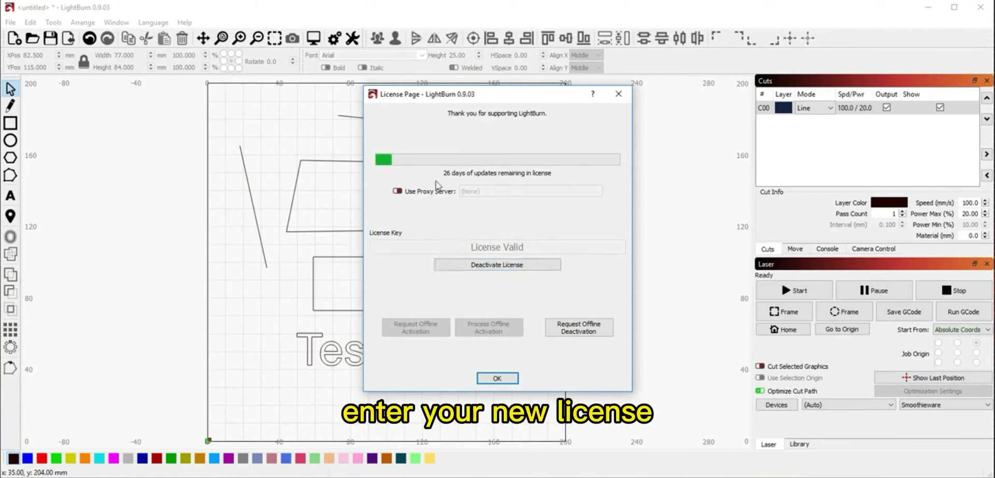
click(496, 378)
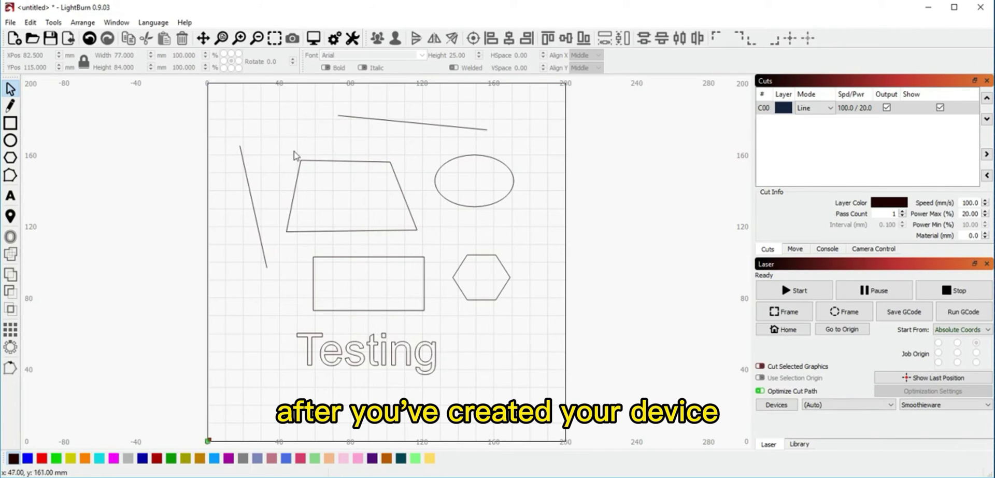
Open the laser Devices list and select the Smoothieware device.
drag(181, 77, 608, 439)
click(648, 354)
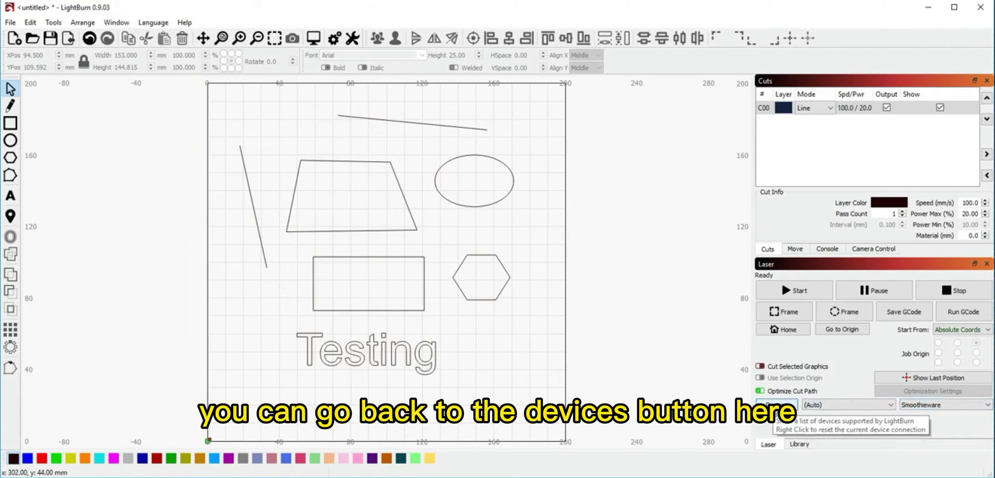
click(776, 404)
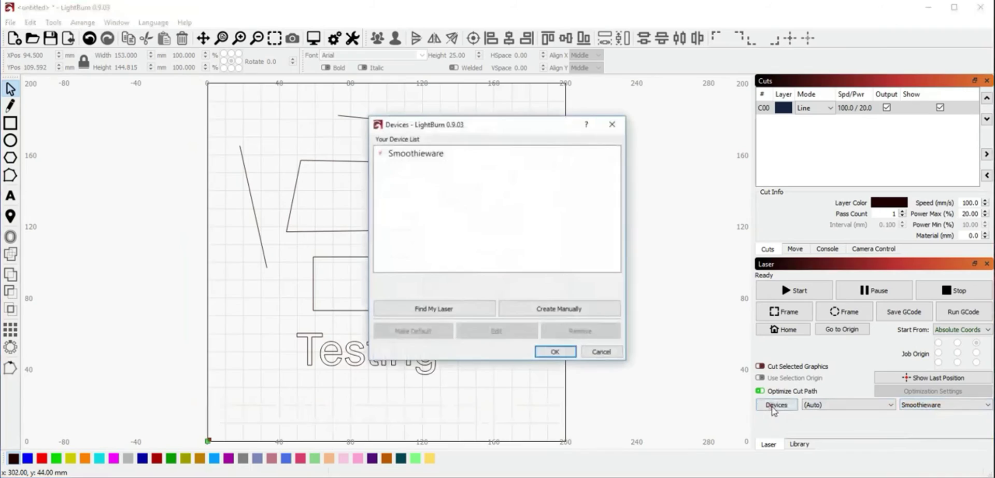
click(415, 152)
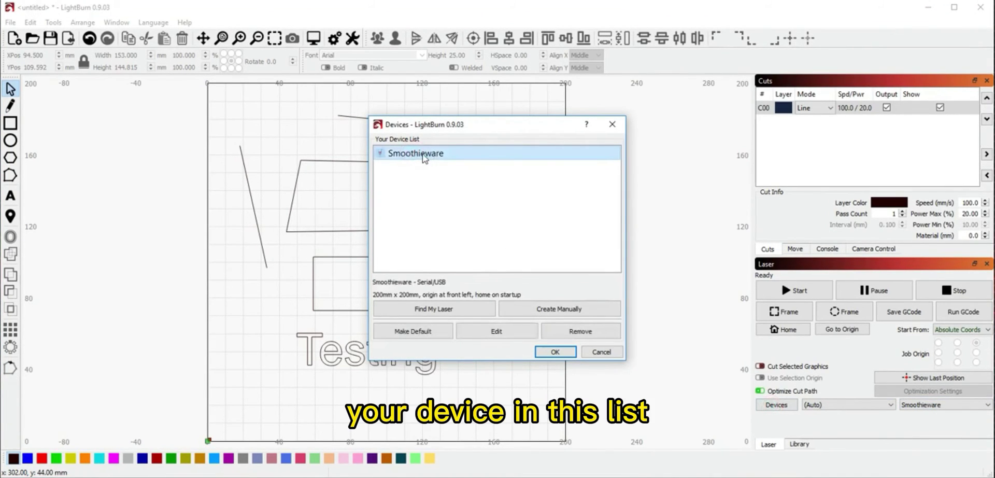
Add a Smoothieware Serial/USB device with a 300 × 200 mm work area and front-left origin.
double_click(421, 154)
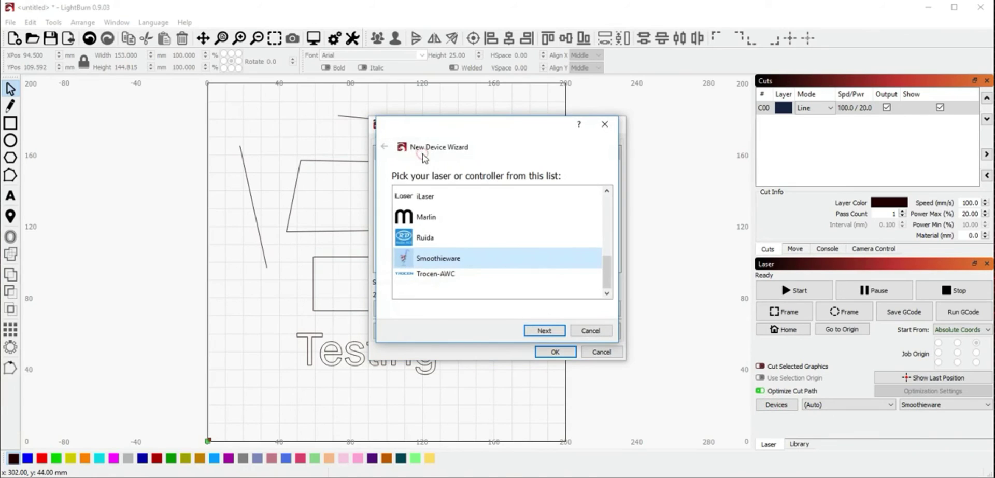
double_click(437, 258)
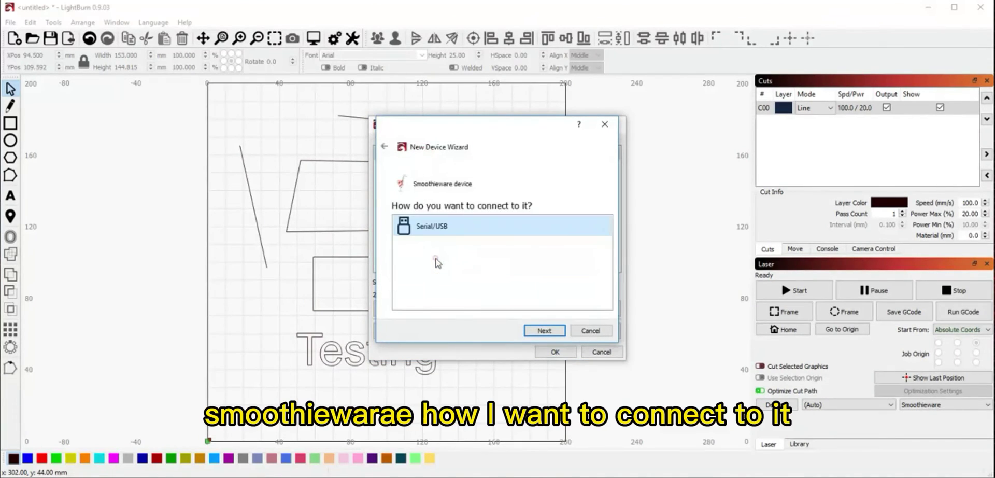
double_click(443, 229)
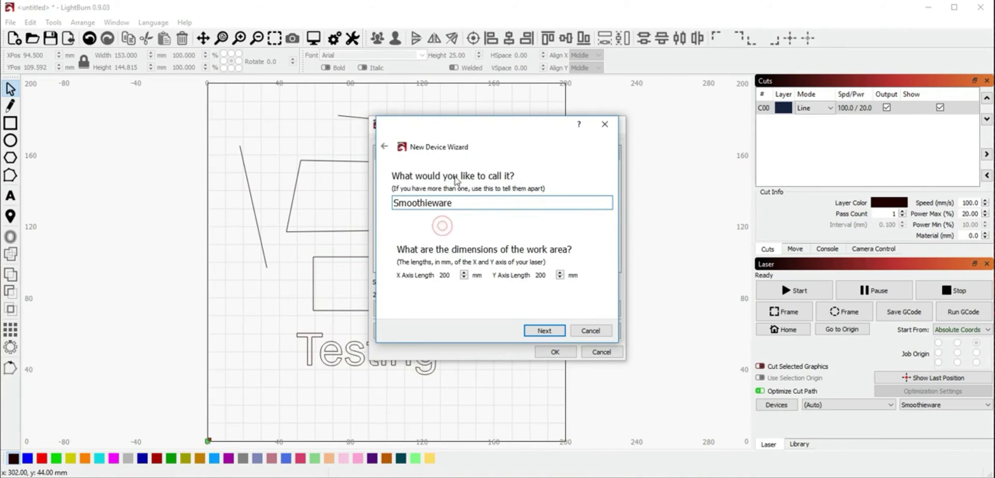
double_click(451, 274)
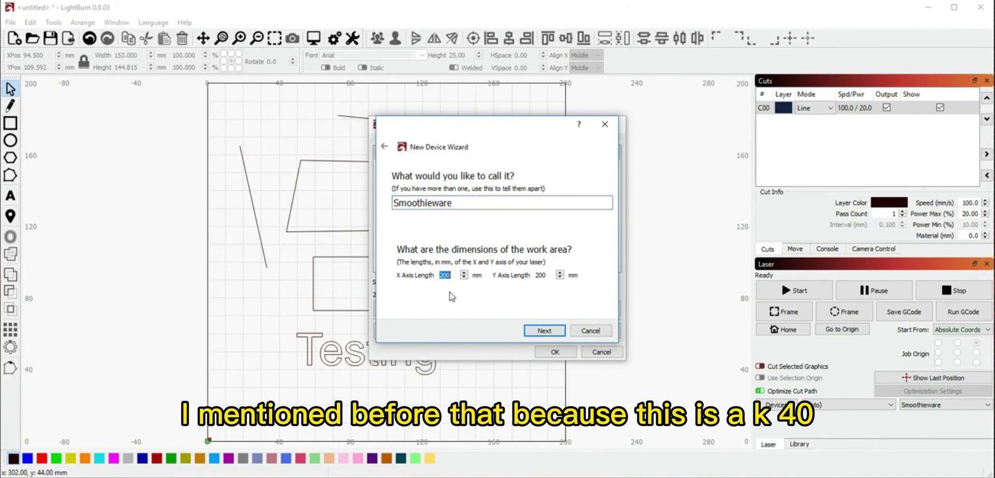
text(300)
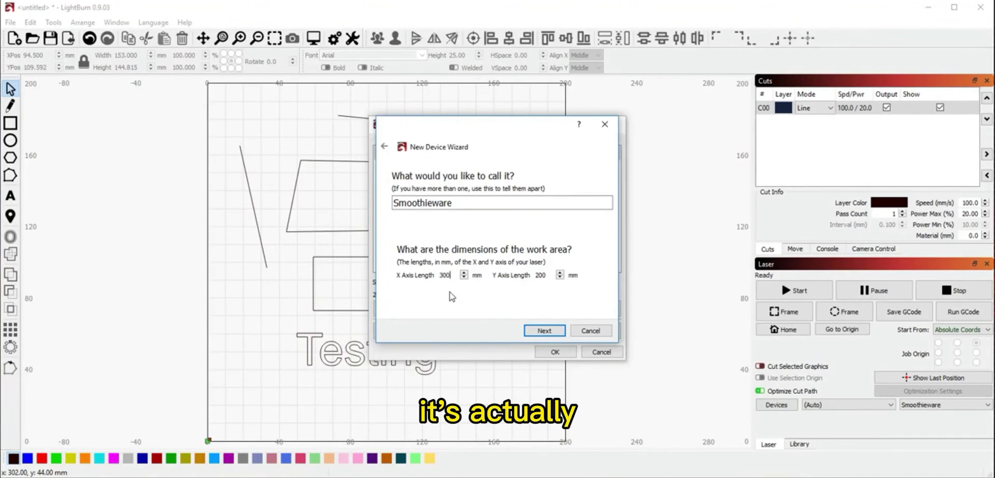
key(Tab)
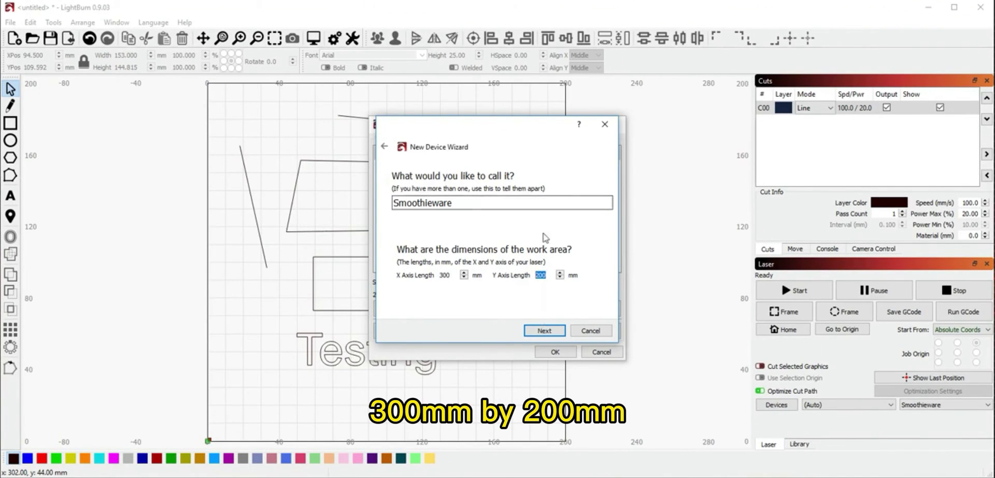
click(541, 330)
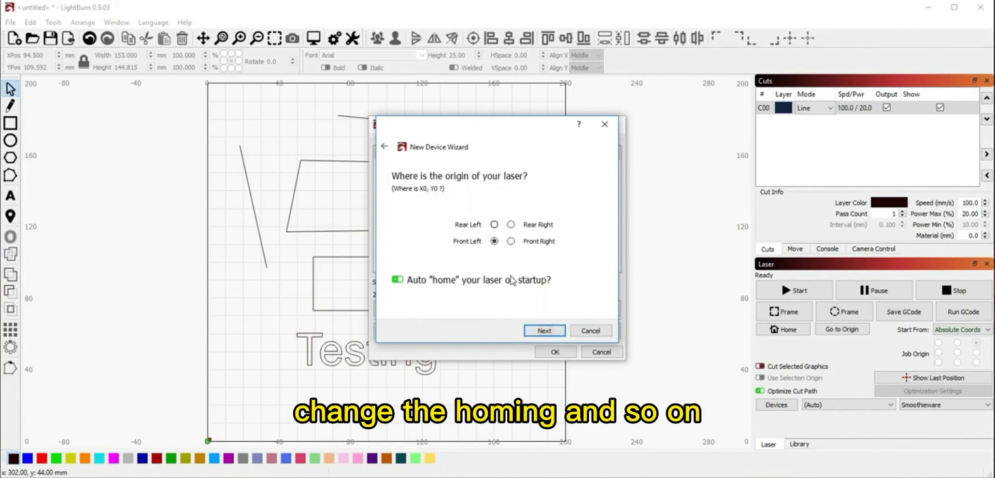
click(544, 330)
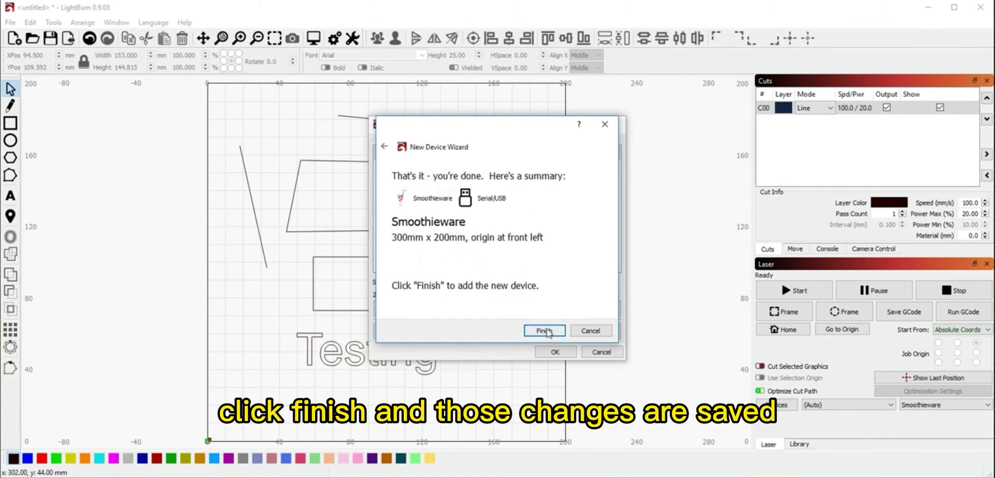
click(546, 330)
Apply the 300 × 200 mm bed and open the Smoothieware device settings.
click(555, 351)
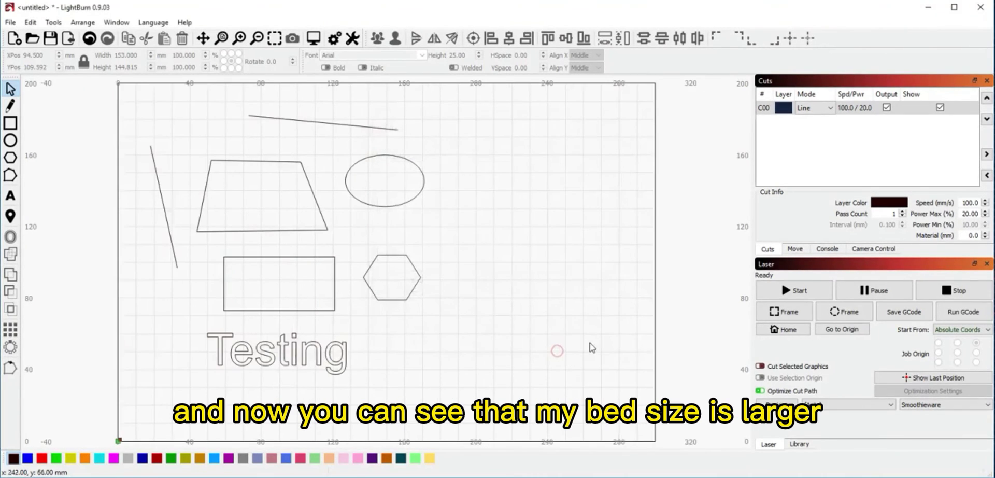
click(353, 42)
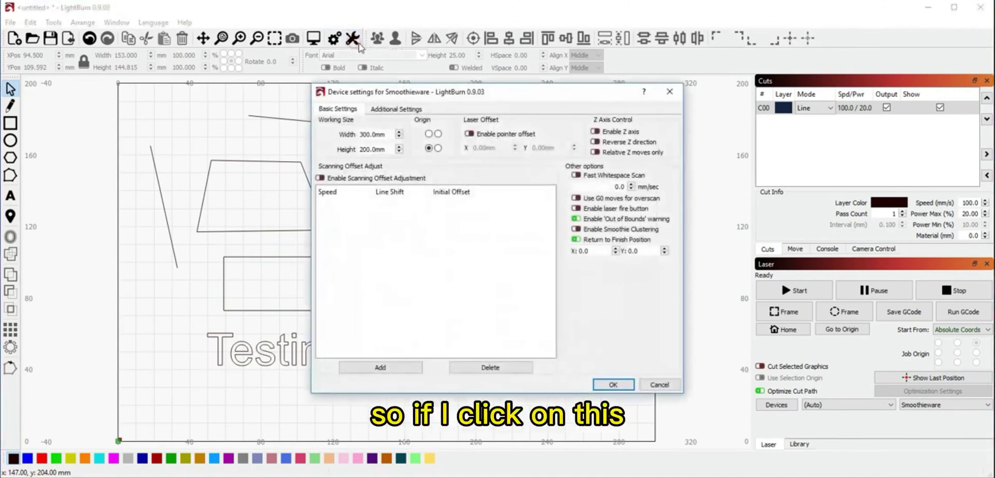
click(362, 134)
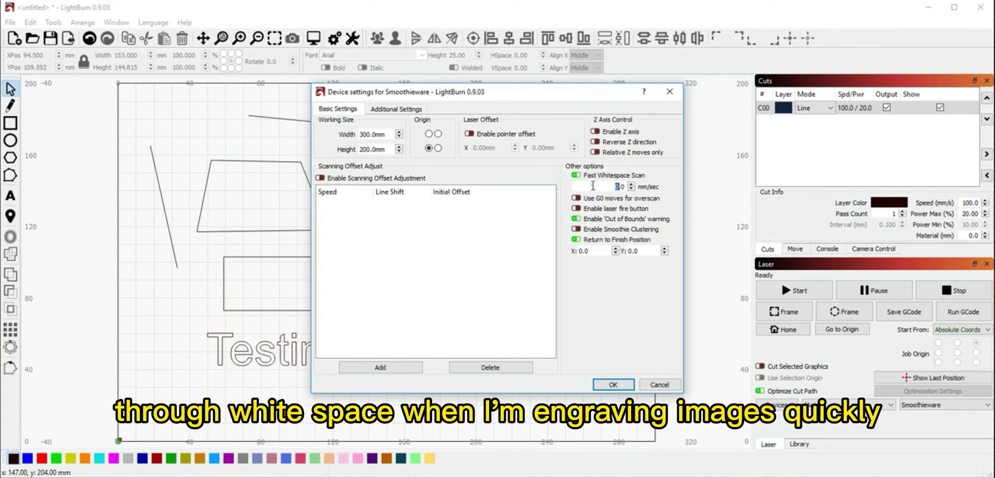
Set Fast Whitespace Scan speed to 300 mm/sec, leaving the laser fire button option off.
double_click(594, 185)
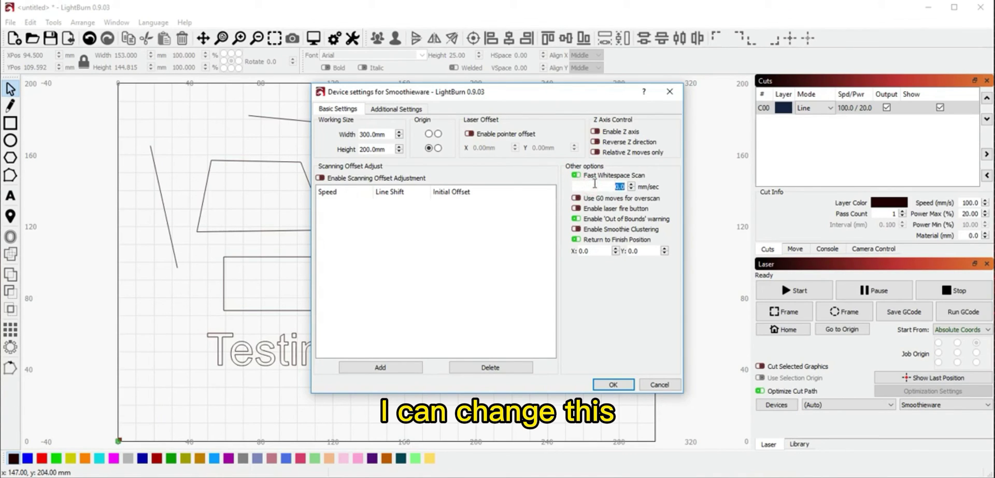
text(300)
key(Tab)
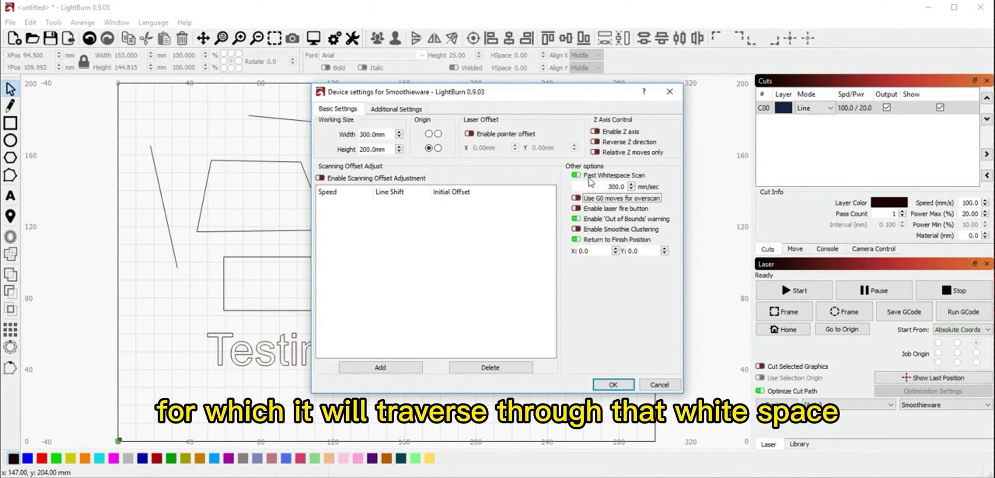
click(609, 210)
click(609, 211)
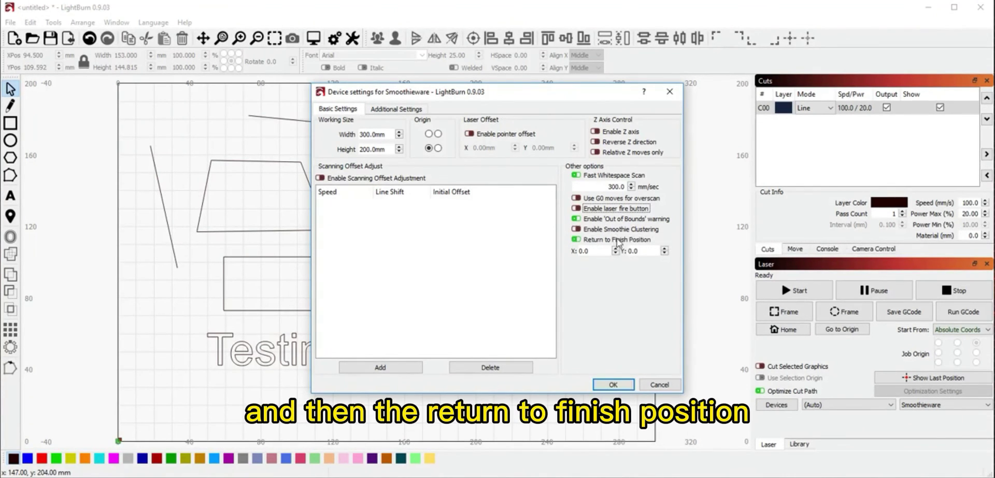
Keep Return to Finish Position enabled with the finish point at X 0.0, Y 0.0.
click(600, 240)
click(600, 241)
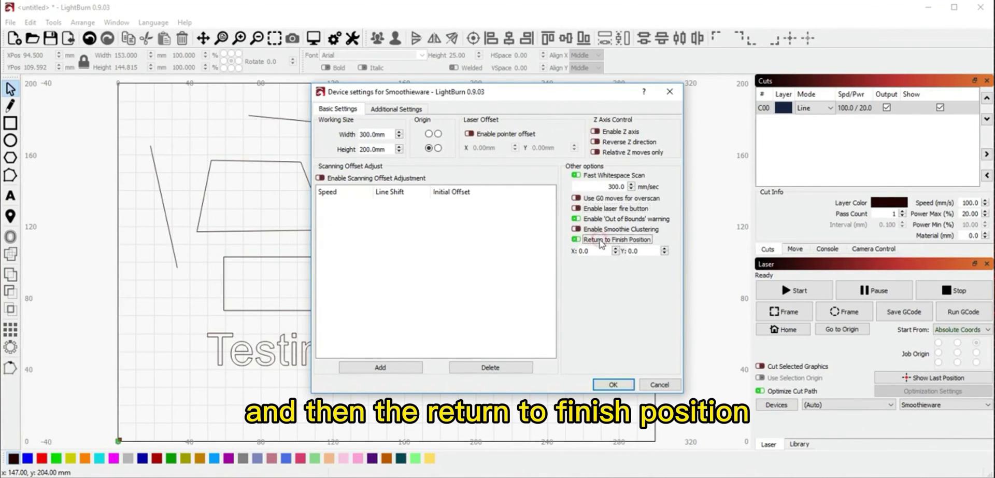
click(600, 240)
click(600, 241)
click(600, 250)
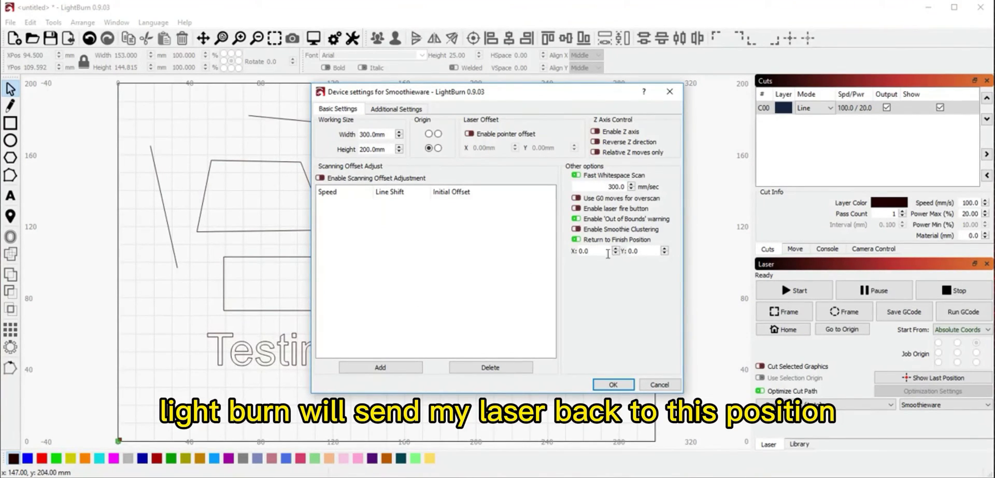
click(581, 241)
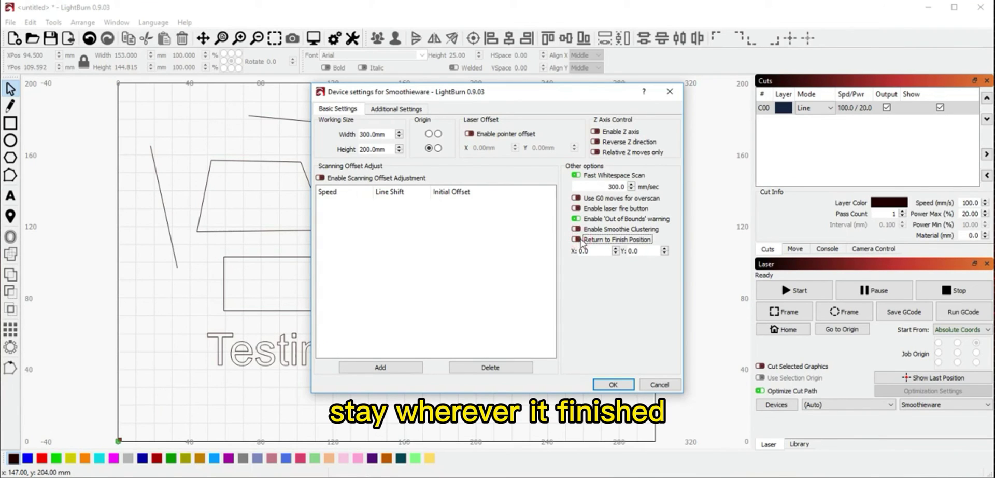
click(580, 241)
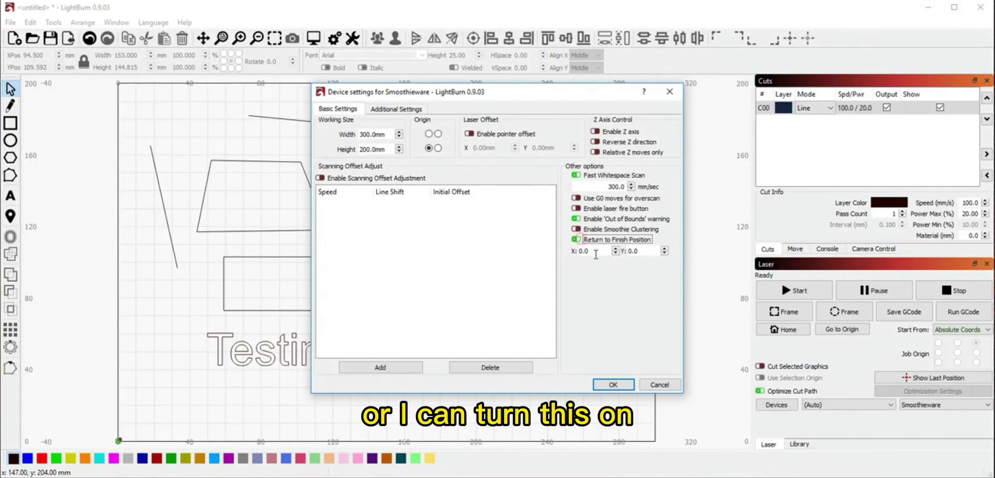
click(596, 251)
click(652, 252)
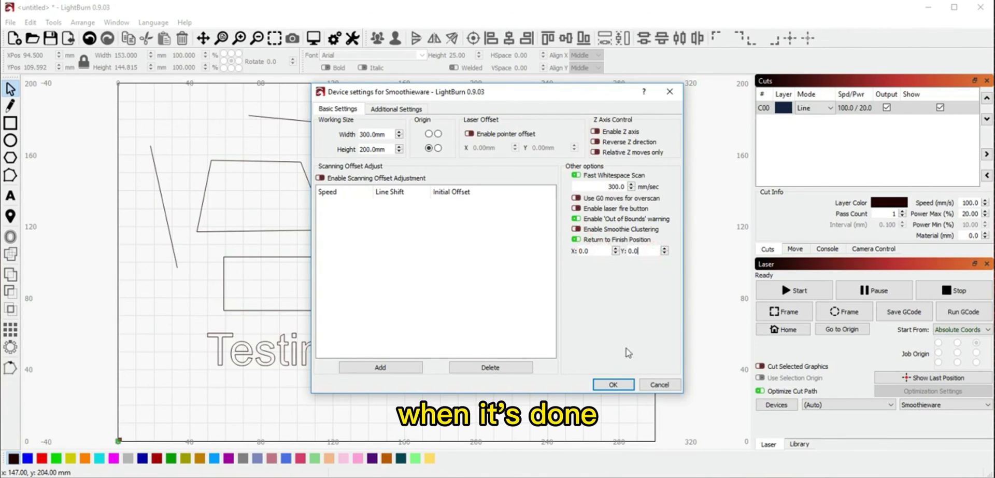
click(626, 385)
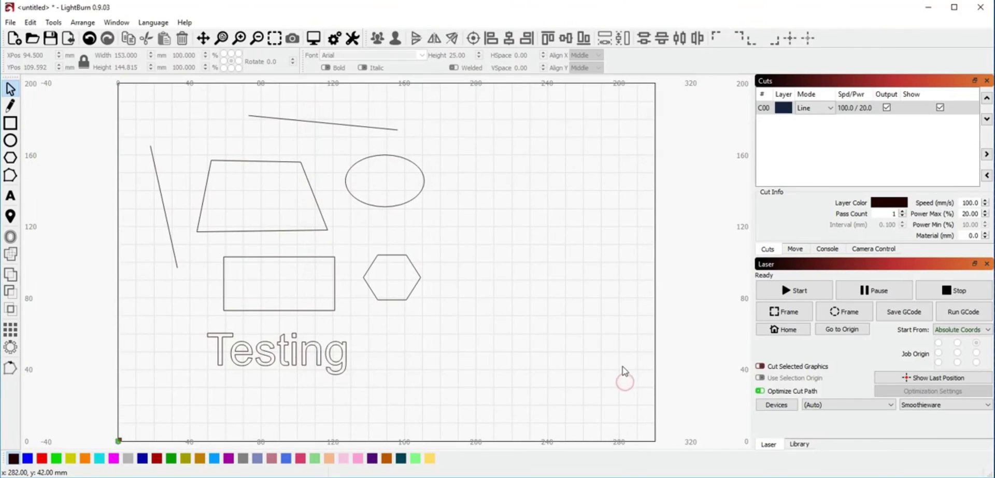